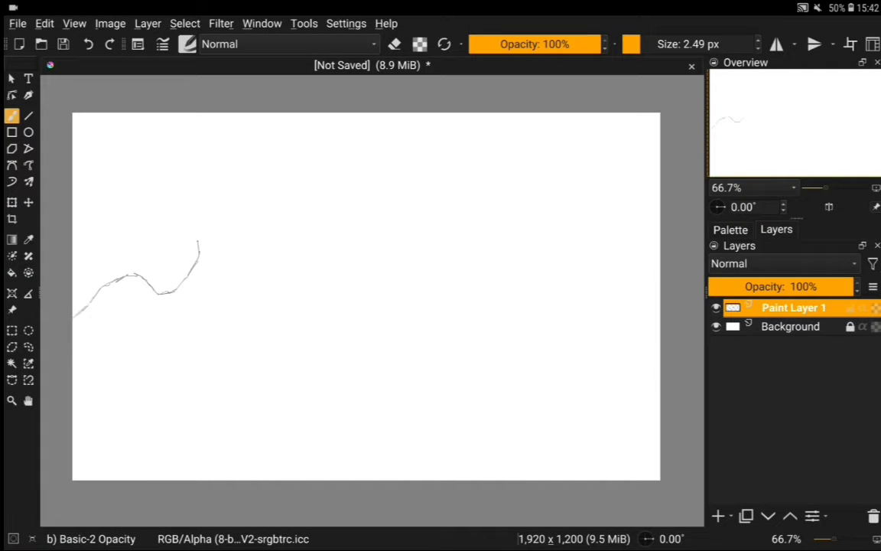
Finish the pencil sketch of the mountain ridge, river banks and far shoreline, redrawing misdrawn lines.
drag(198, 244, 365, 259)
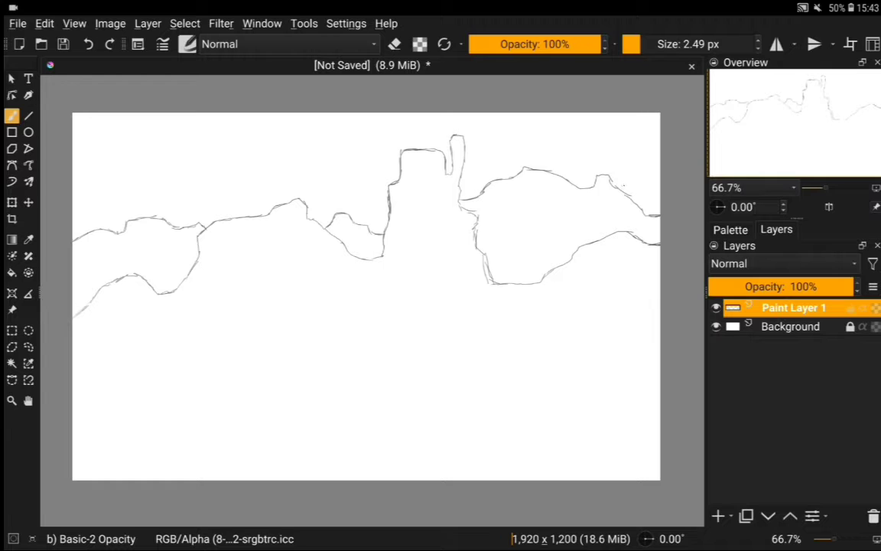
scroll(367, 291, up, 1)
click(88, 44)
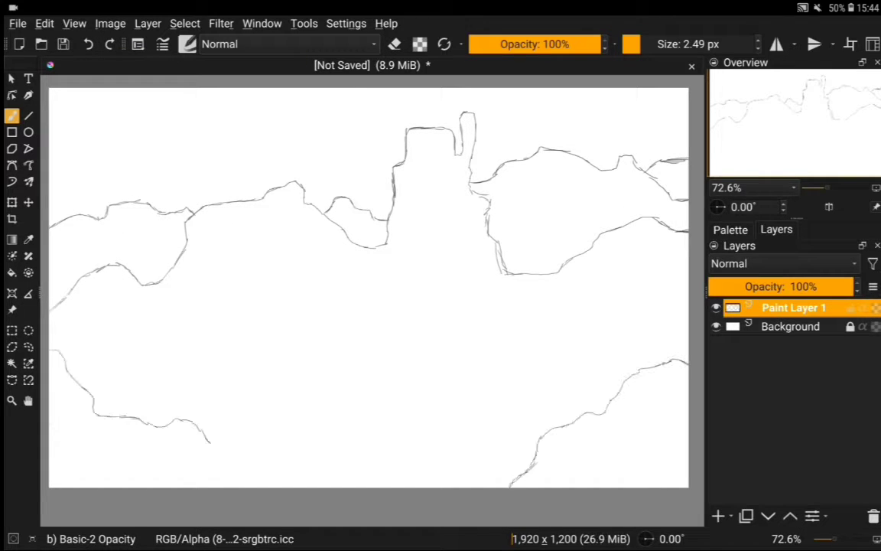
mouse_move(89, 399)
mouse_down()
mouse_move(382, 386)
mouse_move(673, 394)
mouse_up()
click(88, 44)
click(88, 44)
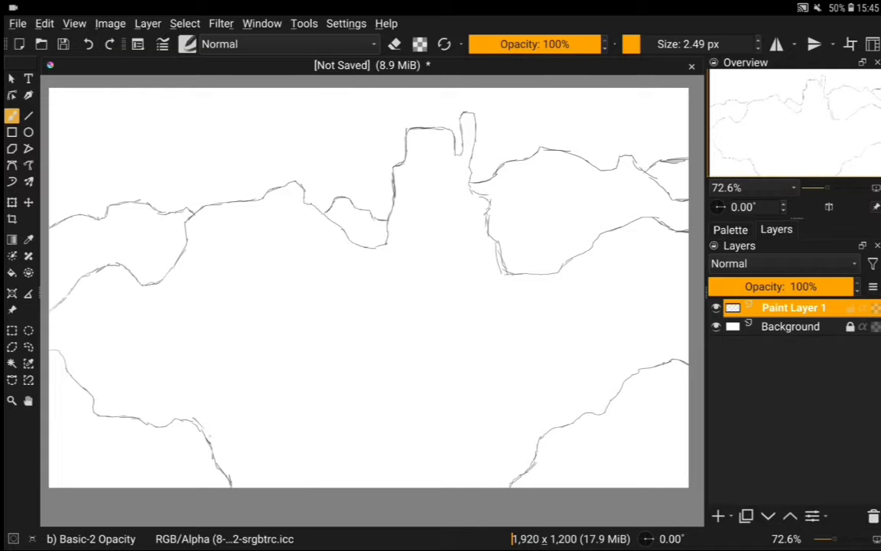
drag(211, 436, 547, 431)
mouse_move(67, 369)
mouse_down()
mouse_move(149, 368)
mouse_move(329, 417)
mouse_up()
drag(253, 383, 524, 368)
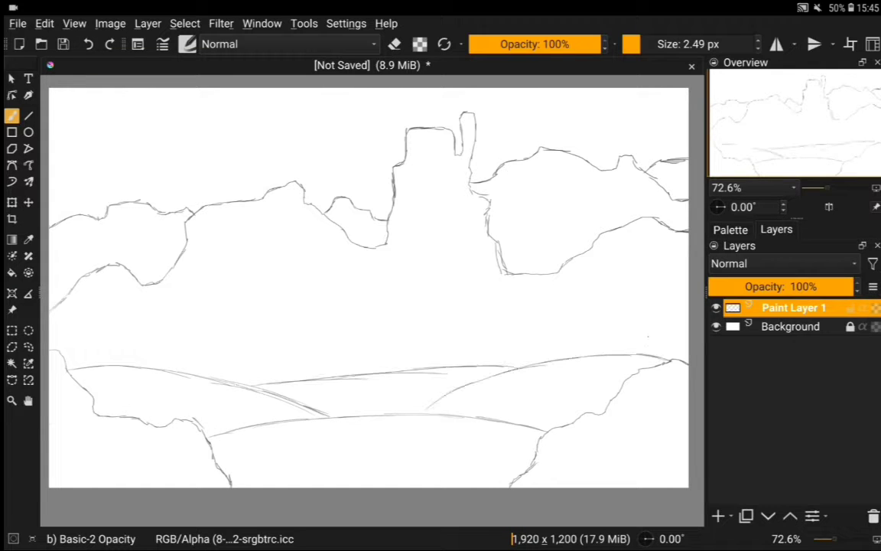
Add a new paint layer above the sketch and test a textured brush with a dark stroke.
click(718, 516)
click(731, 229)
drag(511, 485, 600, 423)
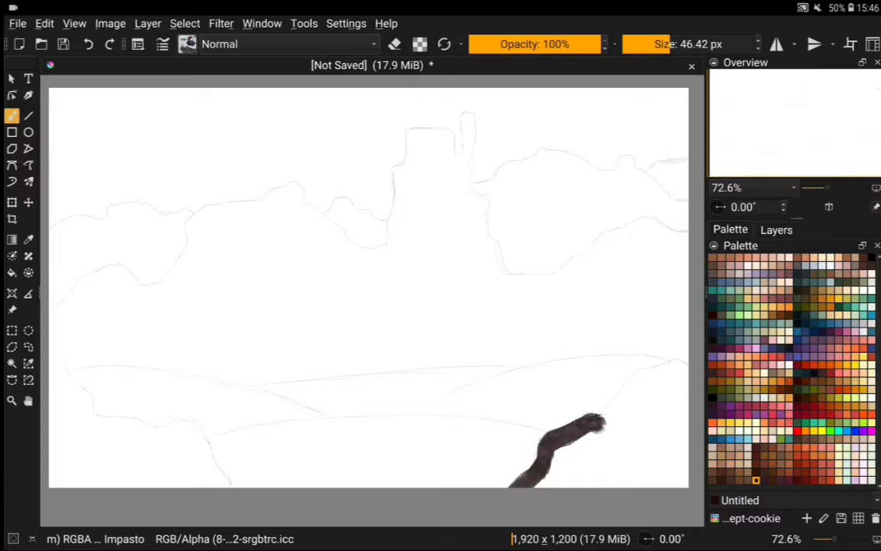
Paint a blue-grey sky across the top with a larger brush, blending in lighter cloud streaks.
click(88, 44)
mouse_move(490, 153)
mouse_down()
mouse_move(516, 138)
mouse_move(490, 99)
mouse_move(583, 150)
mouse_move(664, 148)
mouse_move(571, 100)
mouse_move(648, 158)
mouse_up()
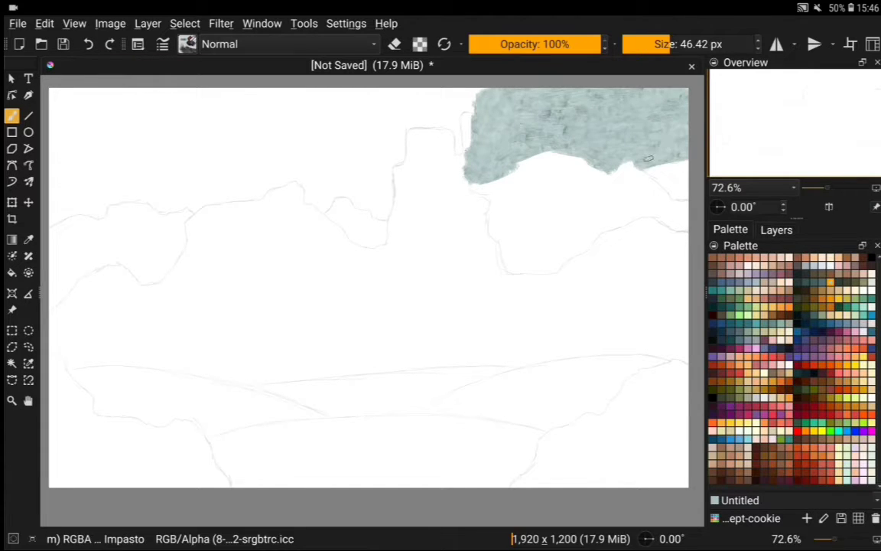
mouse_move(459, 100)
mouse_down()
mouse_move(413, 96)
mouse_move(360, 115)
mouse_move(51, 98)
mouse_move(173, 93)
mouse_move(400, 134)
mouse_move(387, 184)
mouse_move(320, 202)
mouse_move(339, 158)
mouse_move(261, 108)
mouse_move(283, 138)
mouse_move(265, 189)
mouse_move(199, 153)
mouse_move(281, 135)
mouse_move(76, 103)
mouse_move(189, 165)
mouse_move(184, 180)
mouse_move(108, 193)
mouse_move(165, 173)
mouse_move(92, 205)
mouse_move(153, 172)
mouse_move(92, 111)
mouse_up()
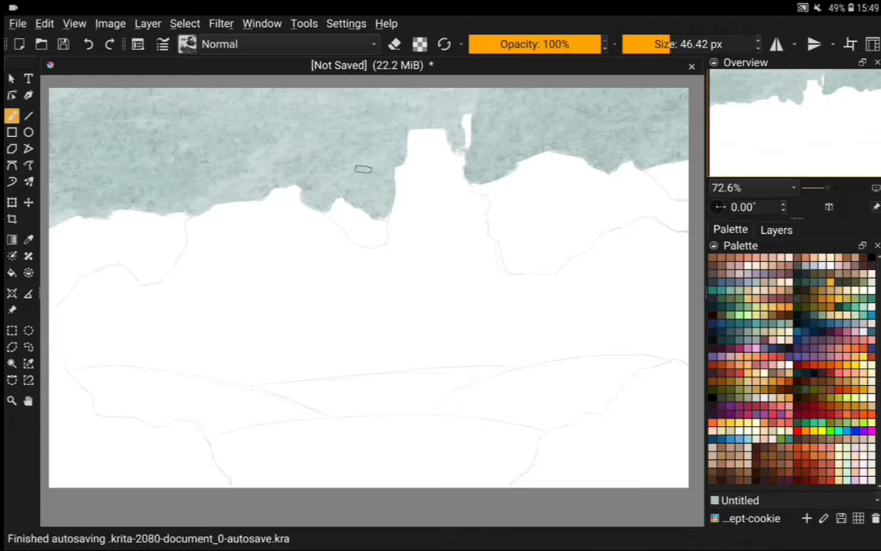
key(bracketright)
key(bracketright)
key(bracketright)
mouse_move(204, 131)
mouse_down()
mouse_move(114, 115)
mouse_move(311, 99)
mouse_move(110, 166)
mouse_move(107, 142)
mouse_move(625, 94)
mouse_move(658, 100)
mouse_up()
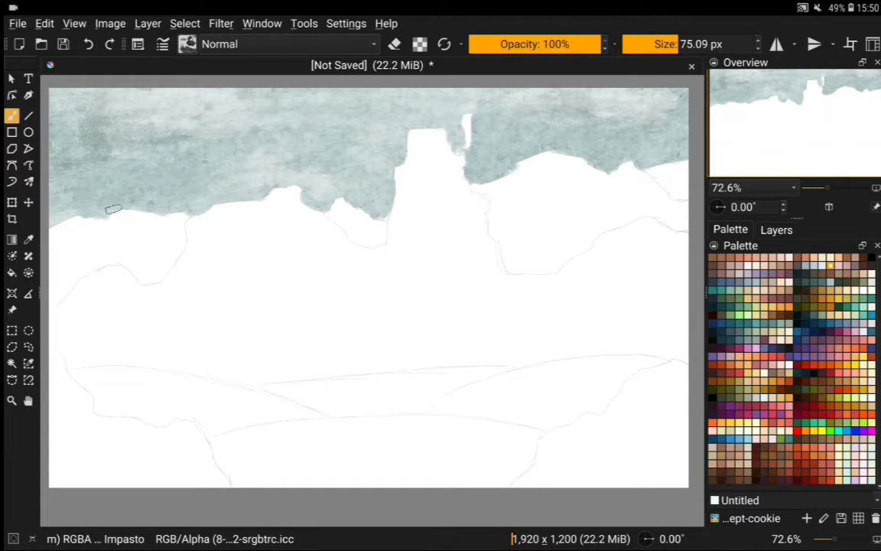
mouse_move(113, 209)
mouse_down()
mouse_move(180, 177)
mouse_move(597, 134)
mouse_up()
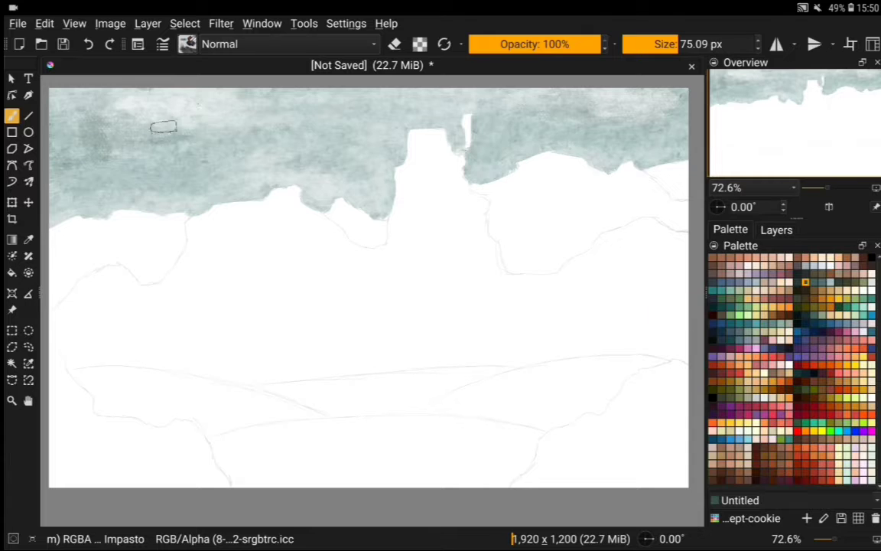
mouse_move(163, 127)
mouse_down()
mouse_move(489, 108)
mouse_move(156, 114)
mouse_move(210, 156)
mouse_up()
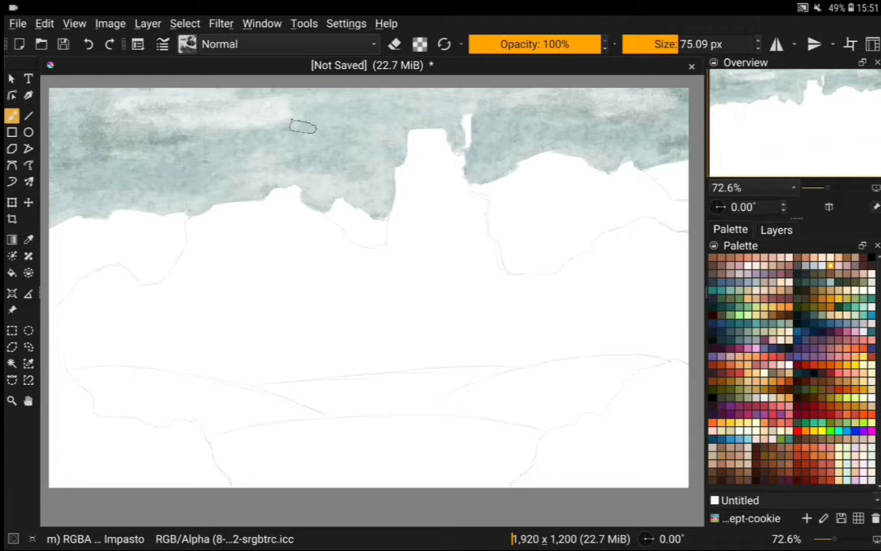
Start the right-hand mountain in dark teal with a smaller brush.
drag(688, 44, 651, 43)
click(805, 315)
drag(687, 163, 655, 170)
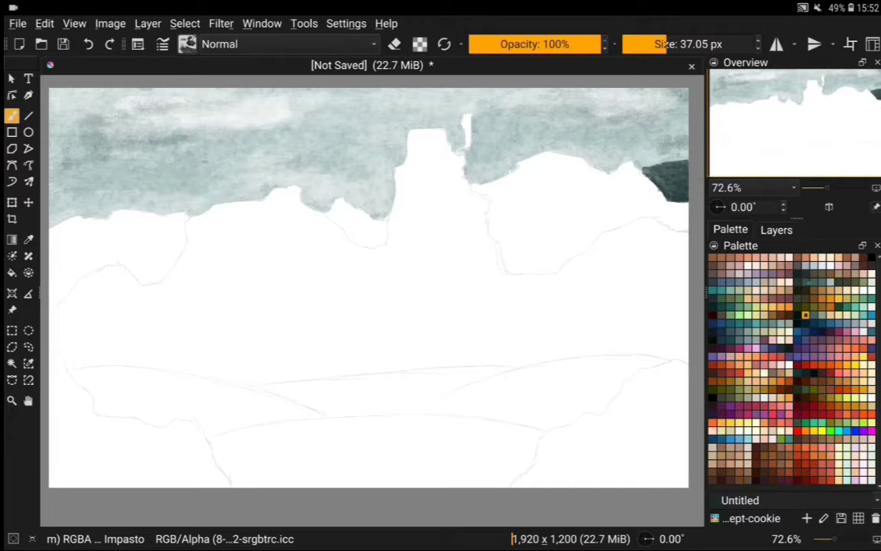
Block in the right-hand mountain as a solid darker grey-teal mass.
click(796, 282)
mouse_move(580, 191)
mouse_down()
mouse_move(470, 184)
mouse_move(509, 238)
mouse_up()
mouse_move(536, 162)
mouse_down()
mouse_move(591, 172)
mouse_move(558, 180)
mouse_move(650, 192)
mouse_move(501, 264)
mouse_up()
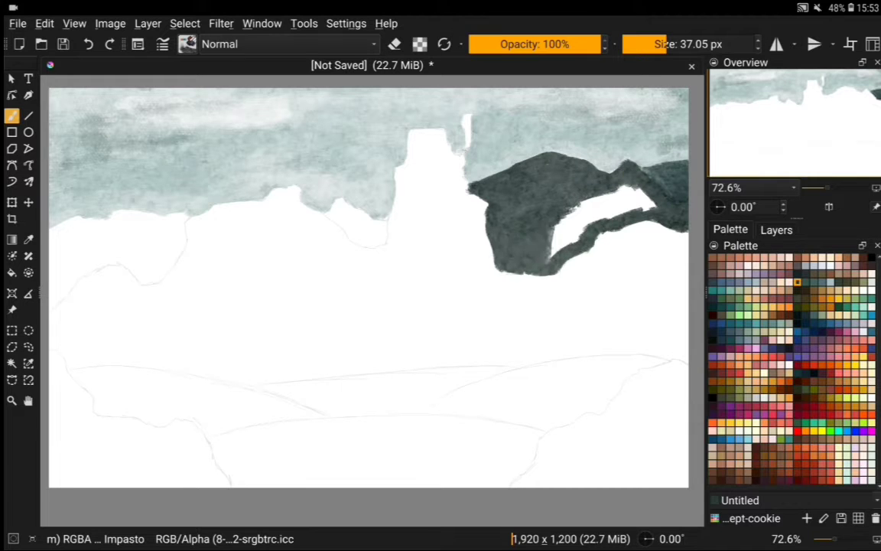
mouse_move(497, 230)
mouse_down()
mouse_move(566, 180)
mouse_move(628, 191)
mouse_up()
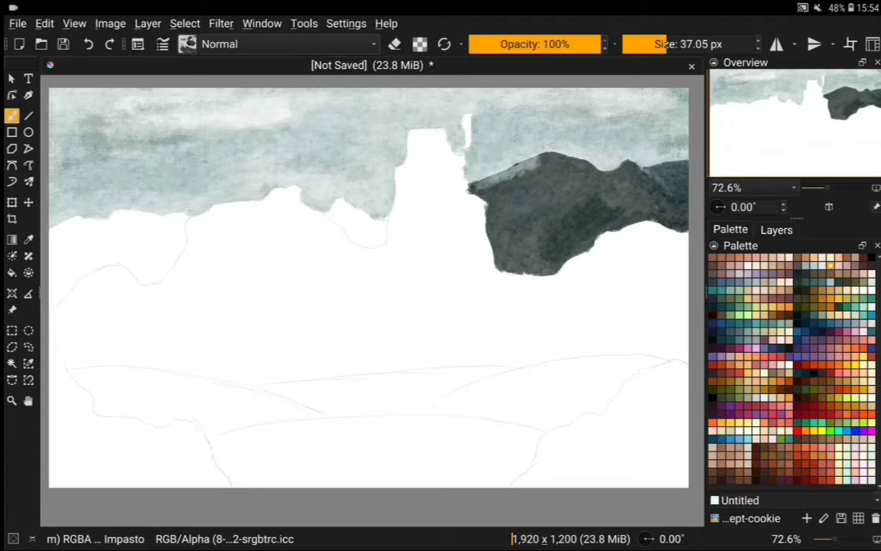
Streak pale snow highlights across the mountain's slopes, undoing the last strokes.
mouse_move(535, 165)
mouse_down()
mouse_move(482, 195)
mouse_move(494, 218)
mouse_move(503, 177)
mouse_move(497, 222)
mouse_move(505, 245)
mouse_up()
mouse_move(586, 177)
mouse_down()
mouse_move(540, 245)
mouse_move(493, 241)
mouse_up()
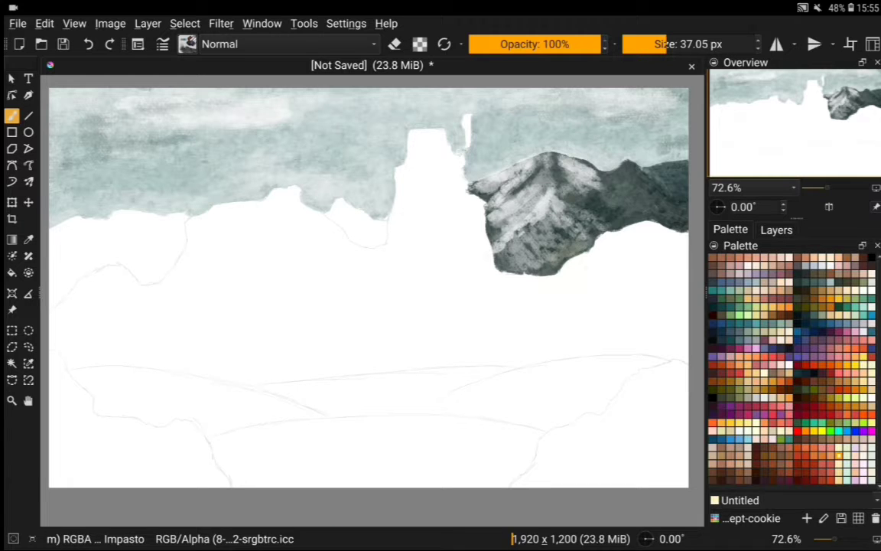
mouse_move(517, 191)
mouse_down()
mouse_move(456, 231)
mouse_move(451, 246)
mouse_up()
click(88, 44)
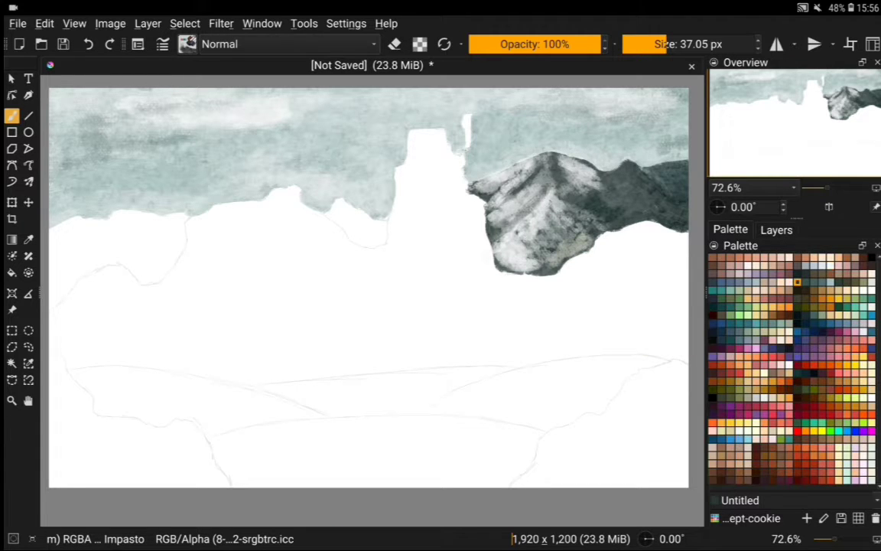
Paint a small dark rock left of the pinnacle with grey highlight texture.
key(ctrl+shift+z)
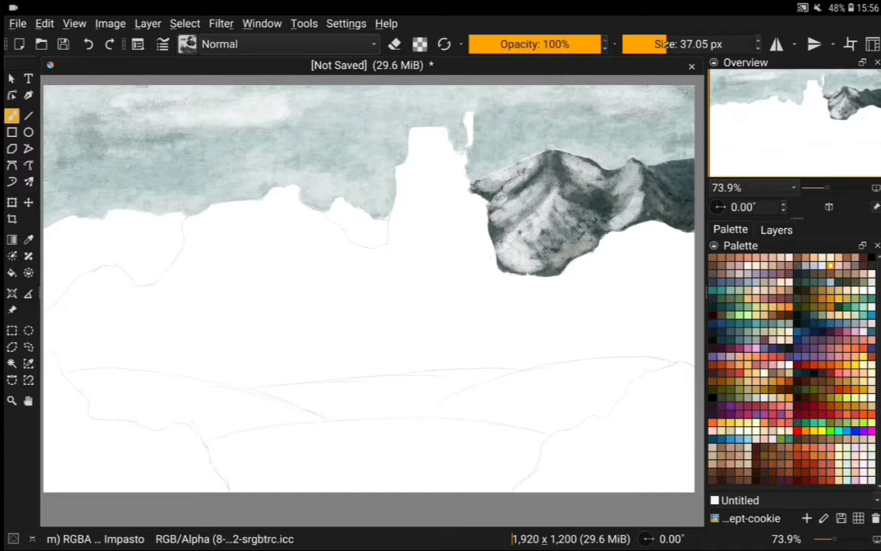
key(ctrl+z)
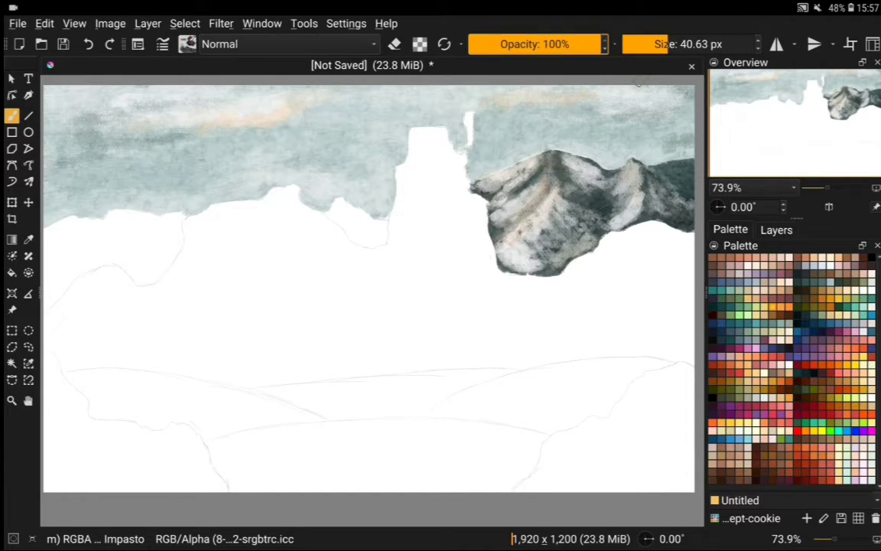
drag(334, 207, 373, 233)
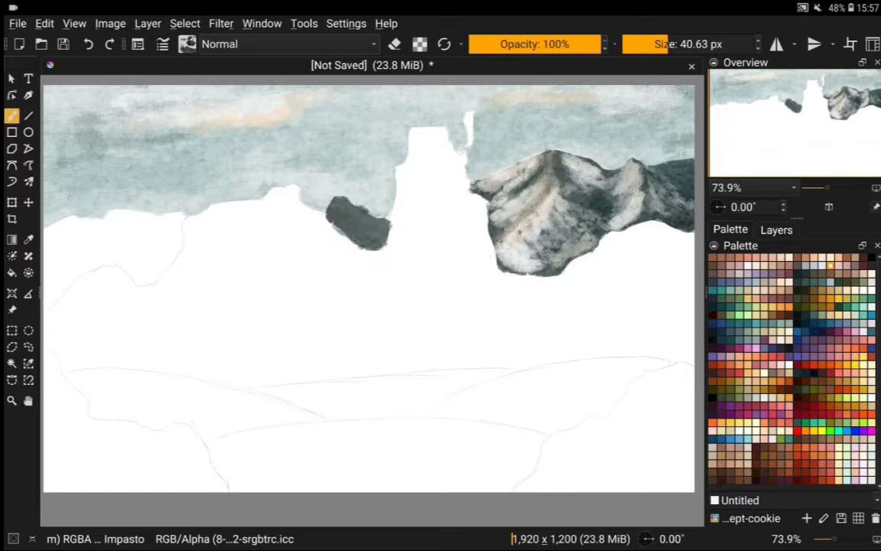
drag(333, 205, 383, 229)
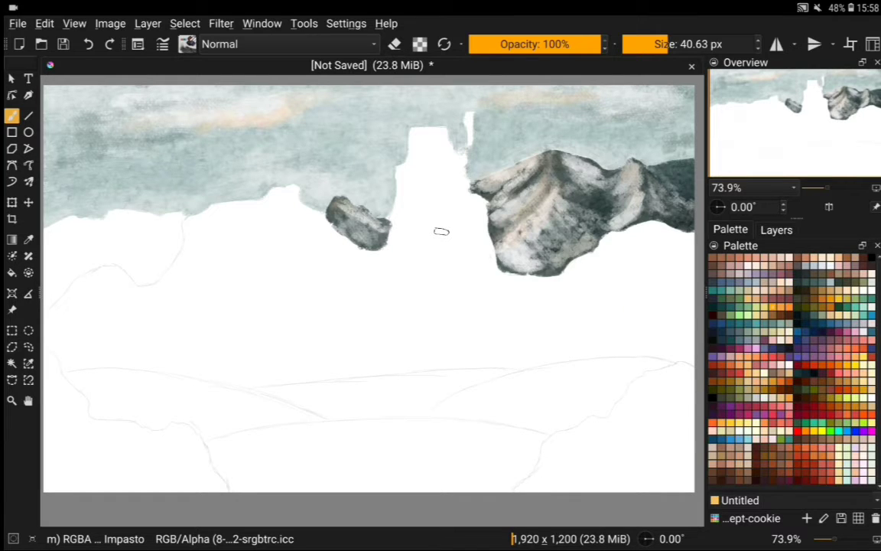
Paint the dark left-hand mountain and streak it with pale and beige highlights.
mouse_move(42, 218)
mouse_down()
mouse_move(130, 200)
mouse_move(172, 230)
mouse_move(138, 264)
mouse_up()
mouse_move(114, 218)
mouse_down()
mouse_move(46, 275)
mouse_move(107, 245)
mouse_up()
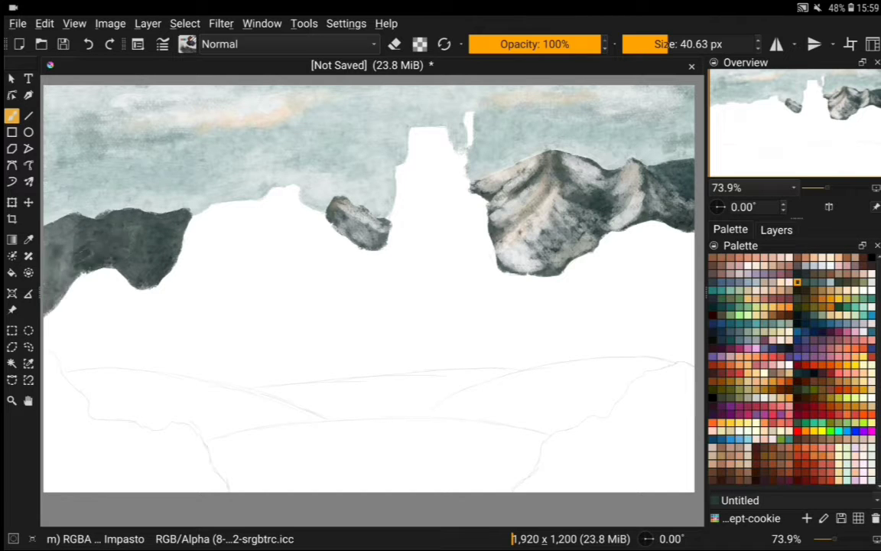
mouse_move(73, 200)
mouse_down()
mouse_move(123, 249)
mouse_move(82, 275)
mouse_up()
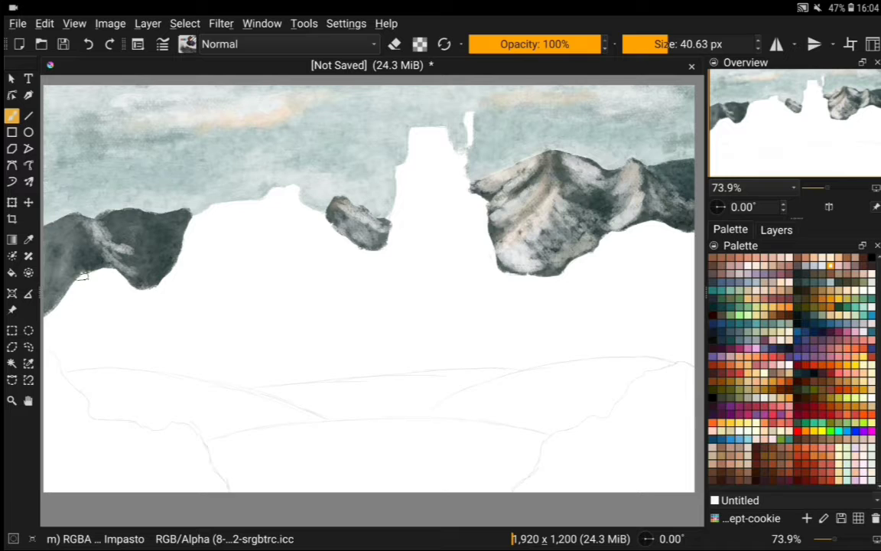
mouse_move(95, 221)
mouse_down()
mouse_move(149, 252)
mouse_move(153, 244)
mouse_up()
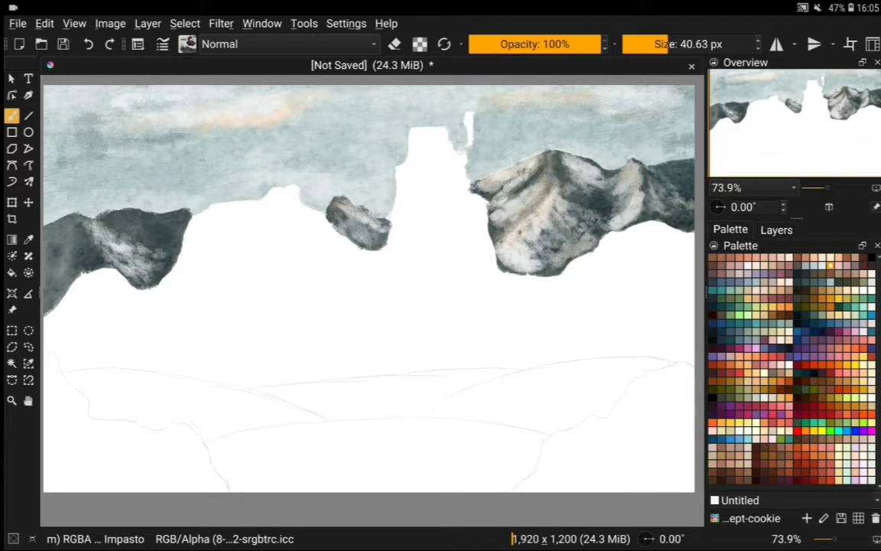
drag(103, 219, 50, 268)
drag(141, 248, 176, 215)
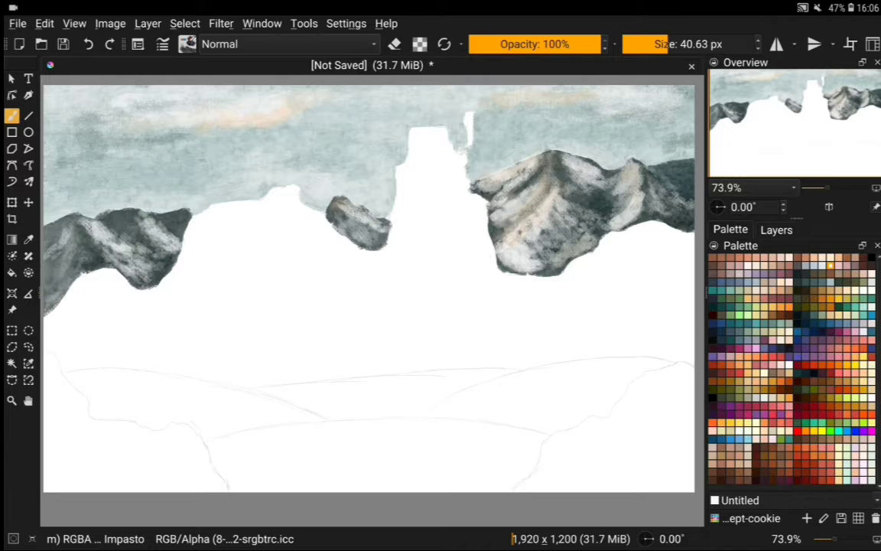
key(ctrl+z)
mouse_move(126, 252)
mouse_down()
mouse_move(191, 241)
mouse_move(111, 233)
mouse_up()
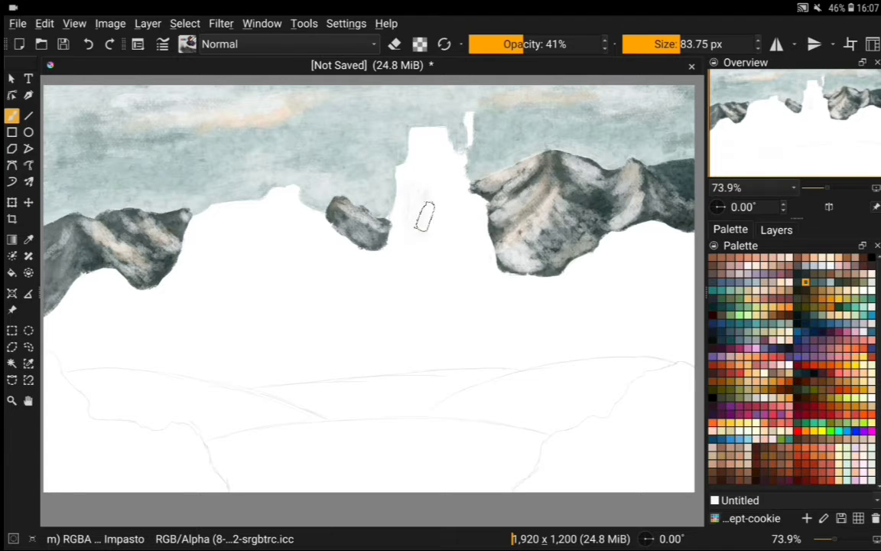
Block in the central rock pinnacle with a mid grey from the Markers palette.
click(754, 518)
click(728, 490)
click(839, 257)
mouse_move(421, 187)
mouse_down()
mouse_move(413, 237)
mouse_move(386, 253)
mouse_up()
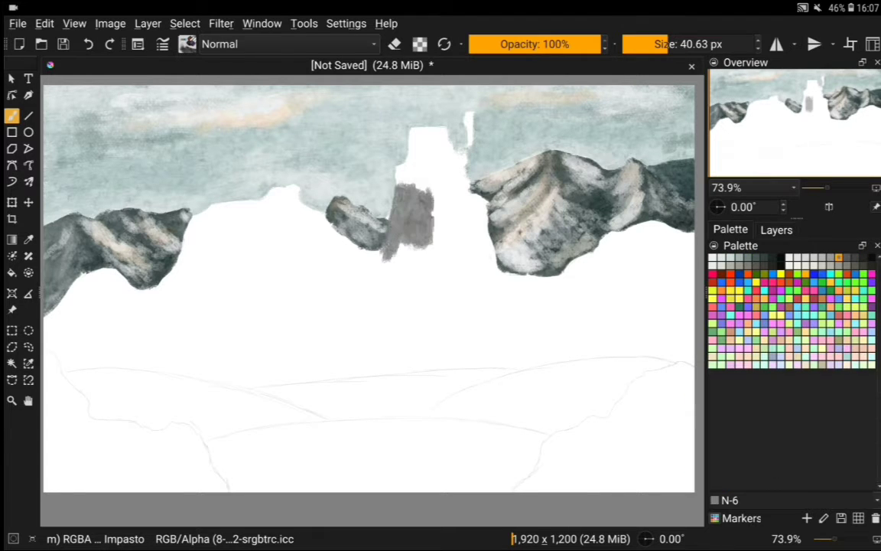
drag(413, 130, 383, 180)
mouse_move(394, 218)
mouse_down()
mouse_move(416, 103)
mouse_move(432, 188)
mouse_move(505, 287)
mouse_up()
mouse_move(459, 257)
mouse_down()
mouse_move(413, 222)
mouse_move(360, 222)
mouse_up()
Brush pale grey N-1 mist around the pinnacle's base.
click(798, 257)
mouse_move(604, 264)
mouse_down()
mouse_move(351, 252)
mouse_move(344, 245)
mouse_up()
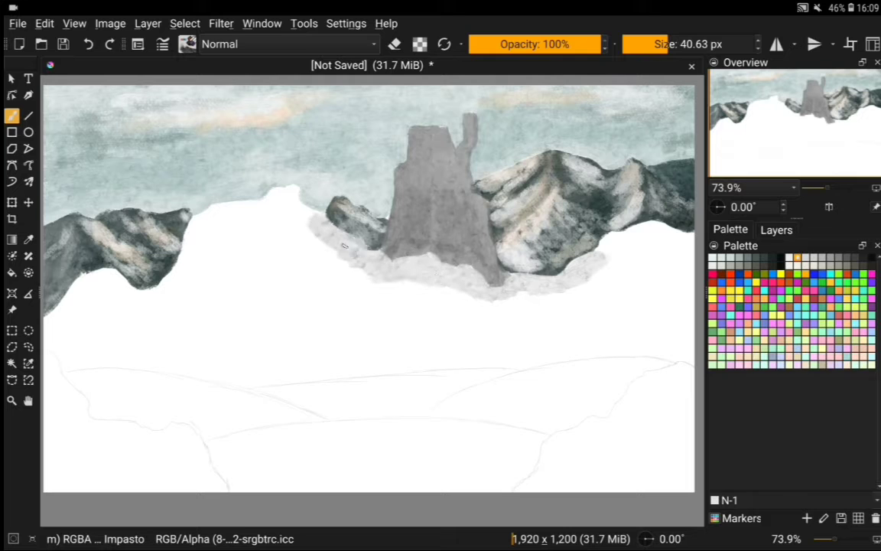
mouse_move(278, 220)
mouse_down()
mouse_move(335, 272)
mouse_move(384, 288)
mouse_up()
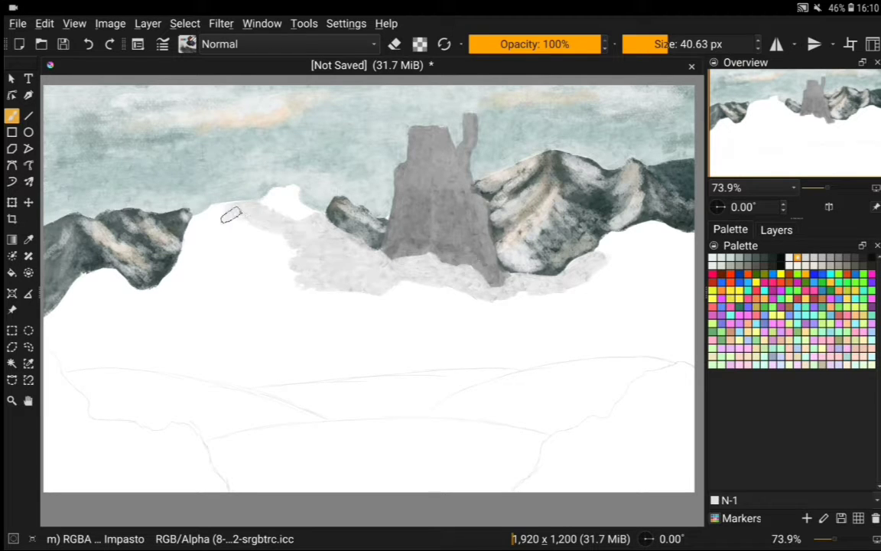
Paint pale grey mist along the base of the left mountain.
mouse_move(230, 217)
mouse_down()
mouse_move(183, 256)
mouse_move(259, 246)
mouse_move(124, 287)
mouse_move(272, 258)
mouse_move(246, 295)
mouse_move(375, 264)
mouse_move(600, 258)
mouse_move(612, 222)
mouse_move(649, 300)
mouse_move(511, 354)
mouse_move(54, 337)
mouse_move(144, 327)
mouse_move(530, 341)
mouse_move(115, 317)
mouse_move(649, 350)
mouse_move(437, 309)
mouse_move(175, 295)
mouse_up()
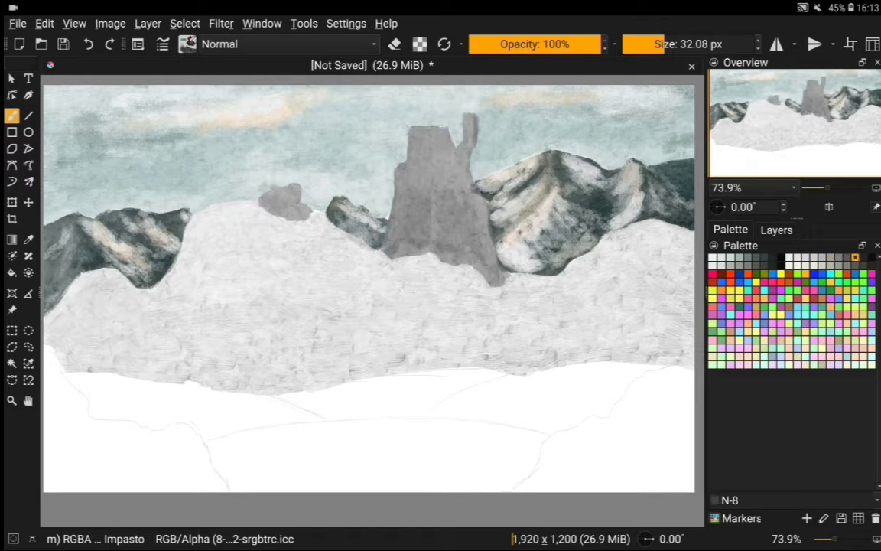
Shade the pinnacle with dark N-10 shadows and C-00 highlights, and highlight the small rock.
drag(468, 146, 470, 217)
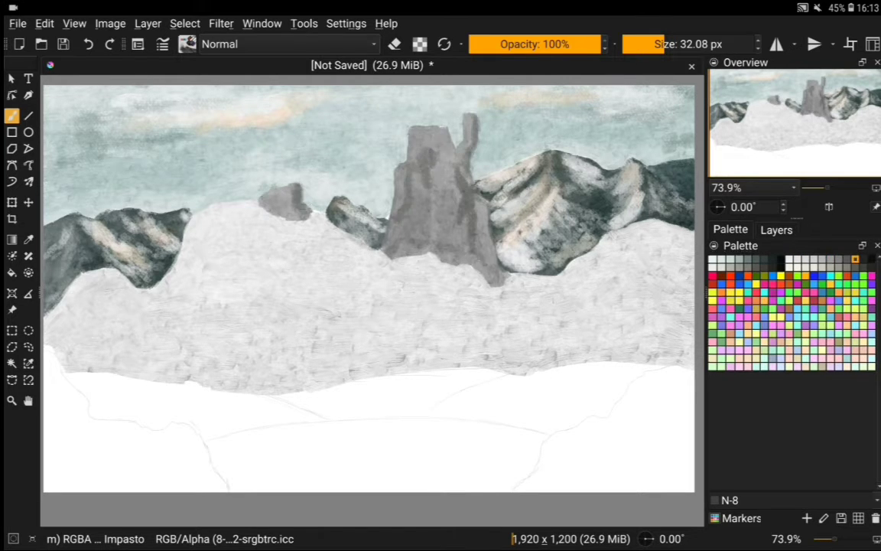
scroll(458, 104, down, 1)
key(ctrl+shift+z)
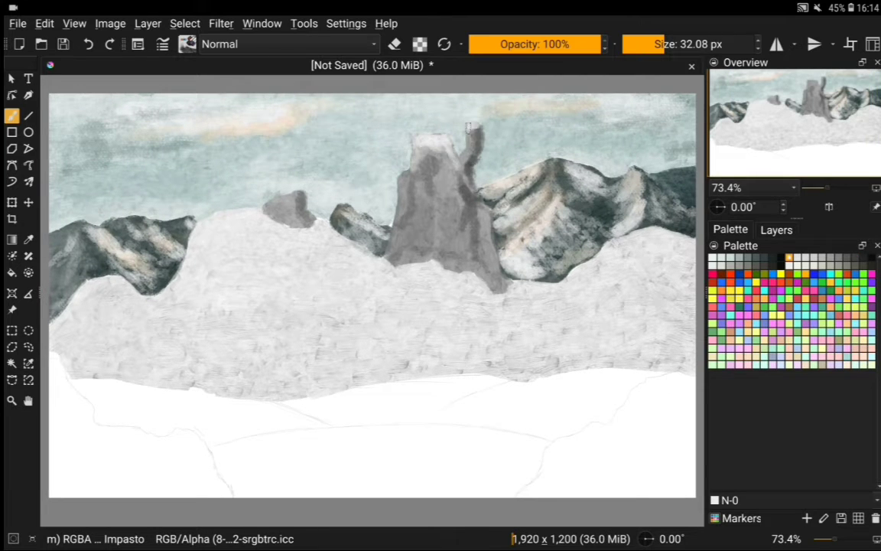
click(871, 258)
drag(420, 150, 423, 195)
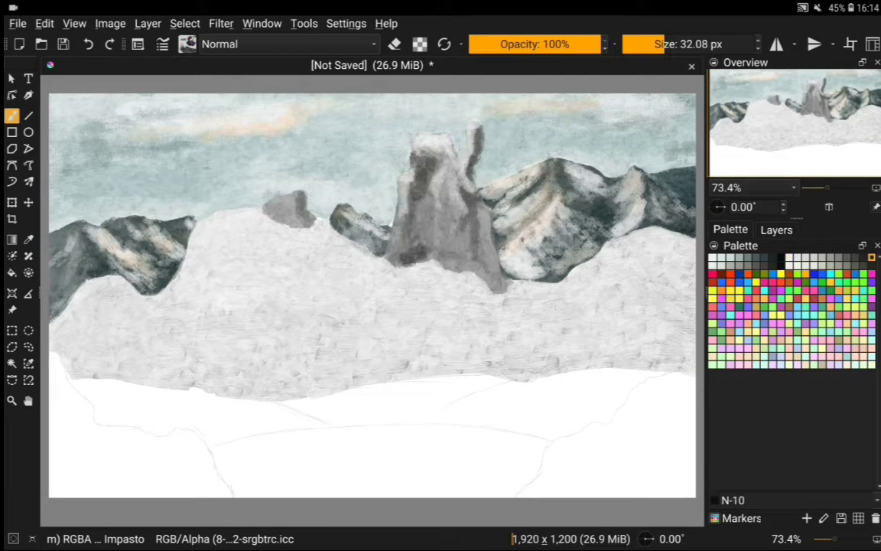
click(713, 257)
drag(368, 183, 421, 244)
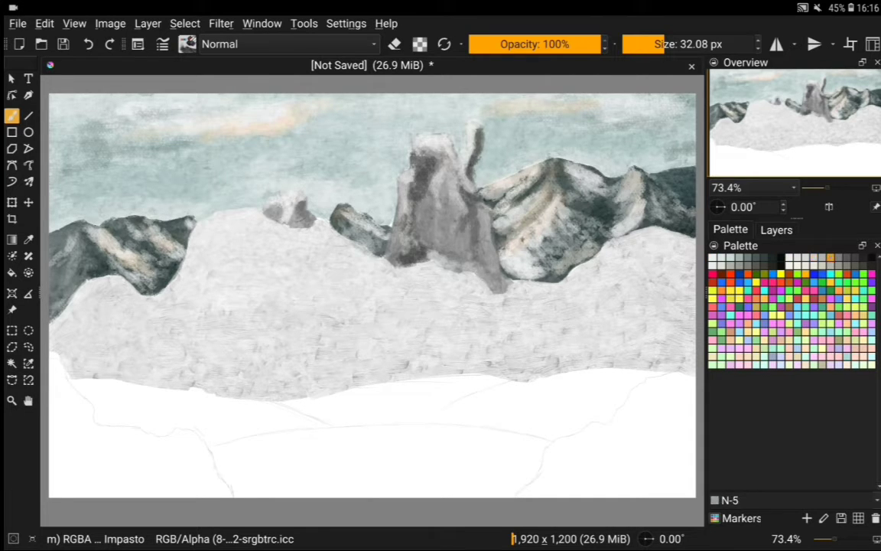
drag(295, 204, 303, 214)
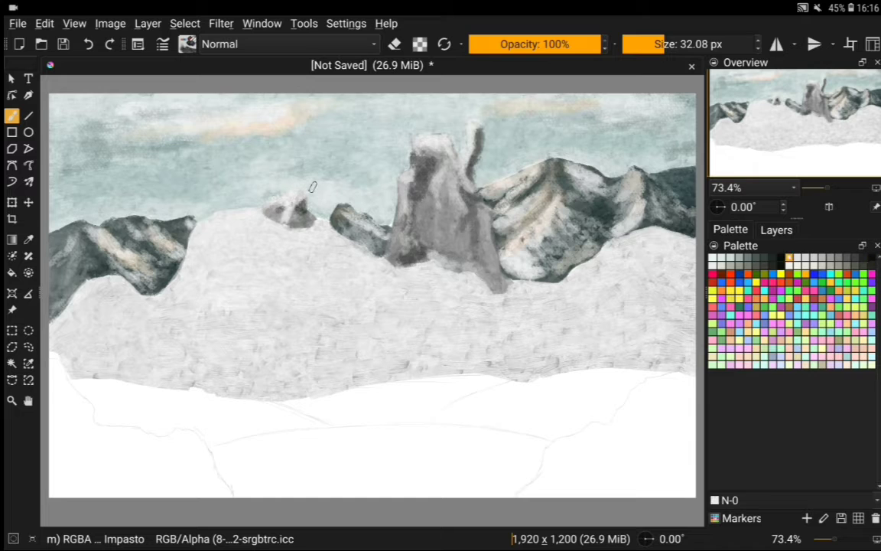
Paint a misty line of muted green pines across the snowfield, with dark strokes at their base and on the rocks.
click(872, 257)
mouse_move(689, 44)
mouse_down()
mouse_move(651, 44)
mouse_move(658, 43)
mouse_up()
click(789, 257)
click(756, 258)
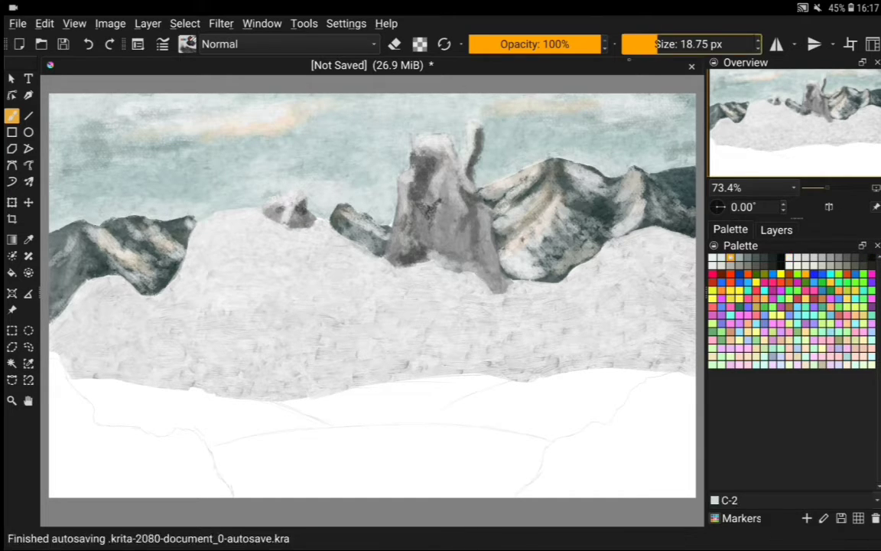
drag(73, 325, 126, 294)
drag(122, 333, 229, 272)
drag(195, 326, 253, 302)
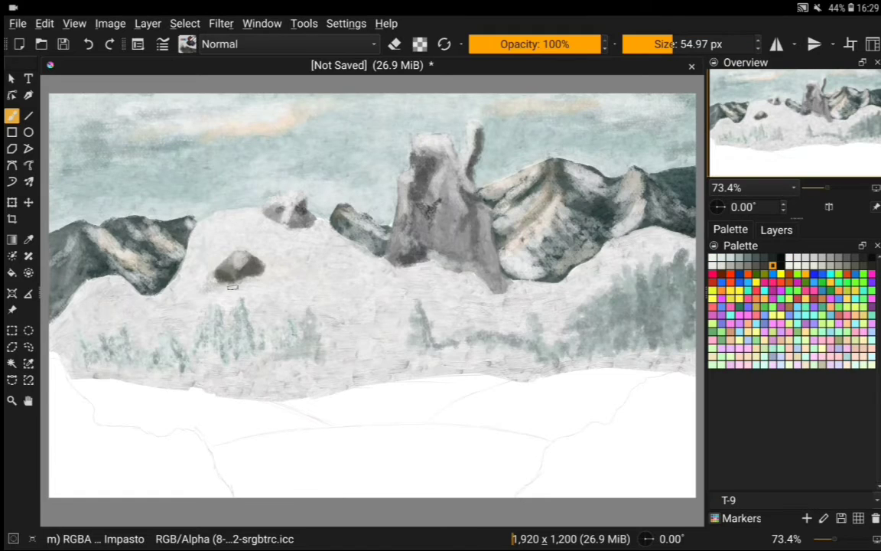
drag(195, 360, 253, 364)
drag(382, 260, 447, 197)
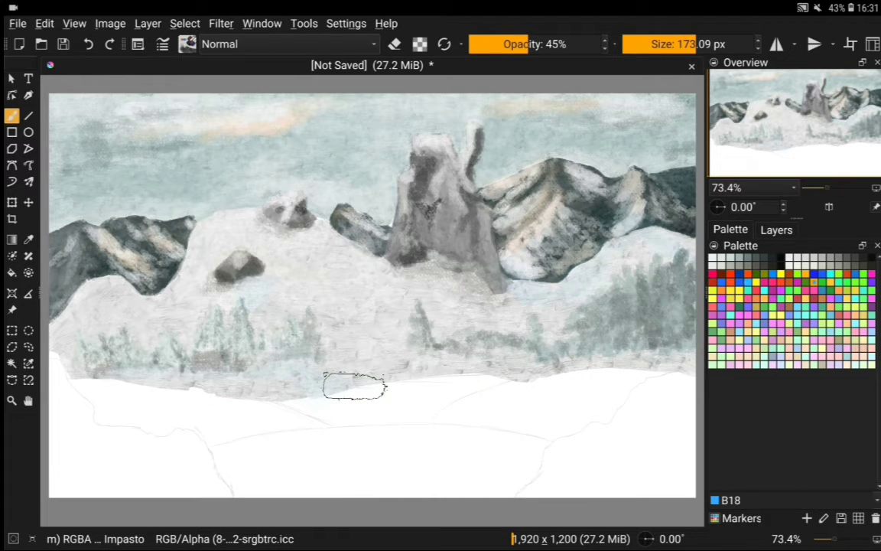
Paint the blue river winding down to the bottom edge and reshape its upper-left bank with snow.
mouse_move(325, 351)
mouse_down()
mouse_move(468, 452)
mouse_move(522, 468)
mouse_up()
drag(306, 329, 321, 398)
drag(329, 352, 314, 452)
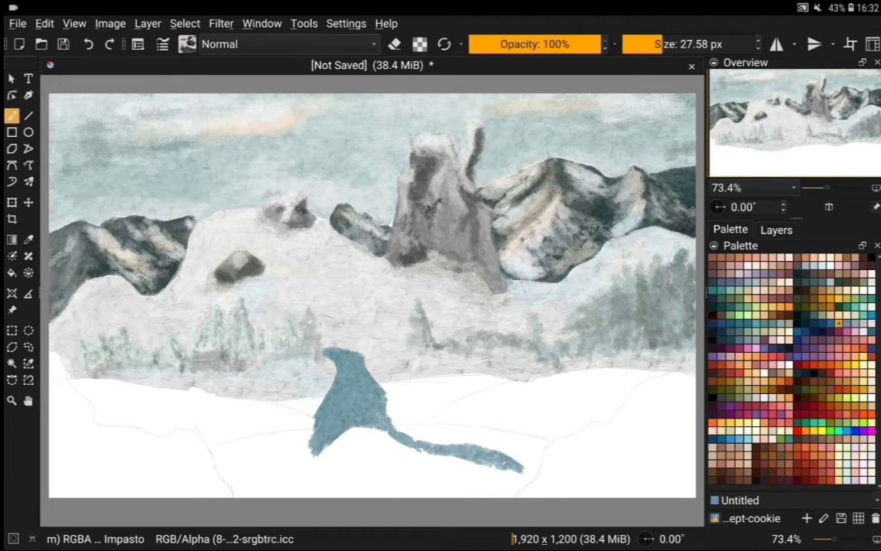
mouse_move(313, 382)
mouse_down()
mouse_move(321, 443)
mouse_move(383, 482)
mouse_up()
drag(367, 409, 475, 429)
drag(421, 440, 478, 474)
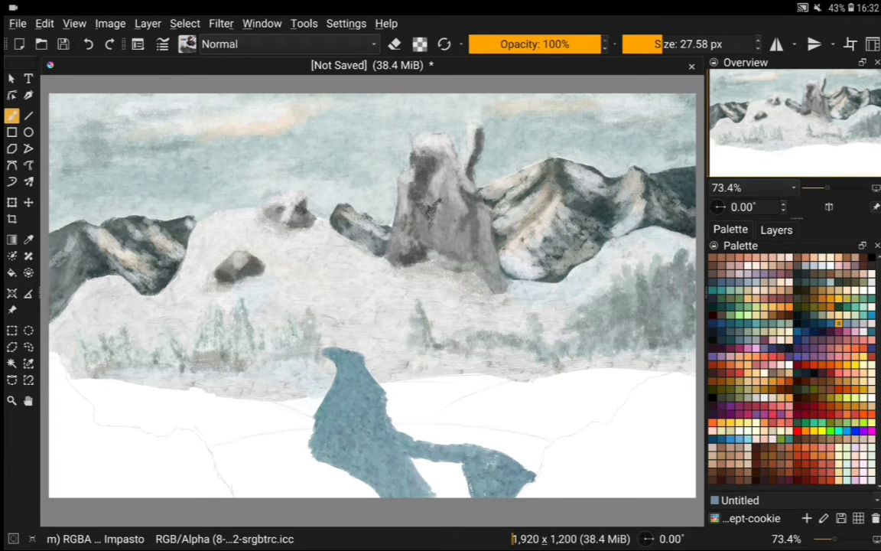
drag(409, 455, 467, 493)
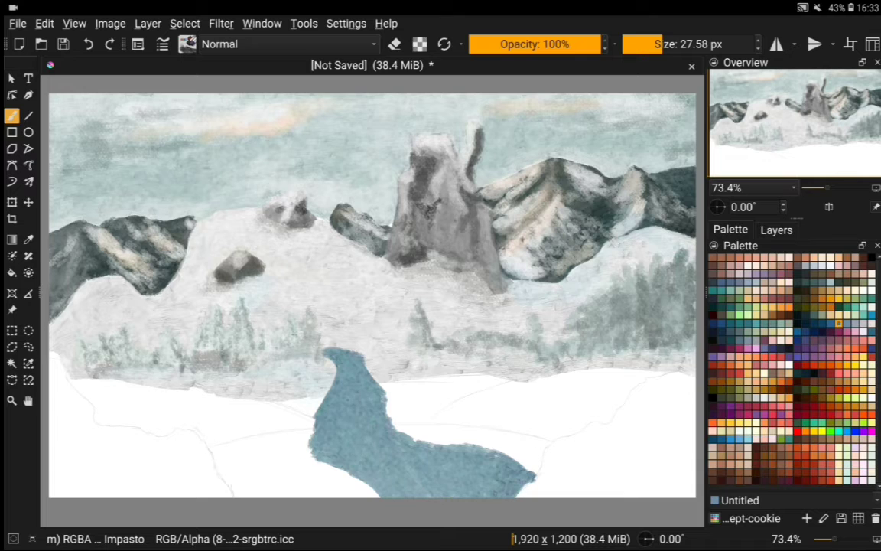
mouse_move(287, 310)
mouse_down()
mouse_move(329, 325)
mouse_move(333, 367)
mouse_up()
mouse_move(291, 341)
mouse_down()
mouse_move(340, 382)
mouse_move(349, 405)
mouse_up()
drag(275, 329, 306, 375)
Streak thin pale highlights across the river with a smaller brush.
click(831, 264)
drag(688, 43, 635, 43)
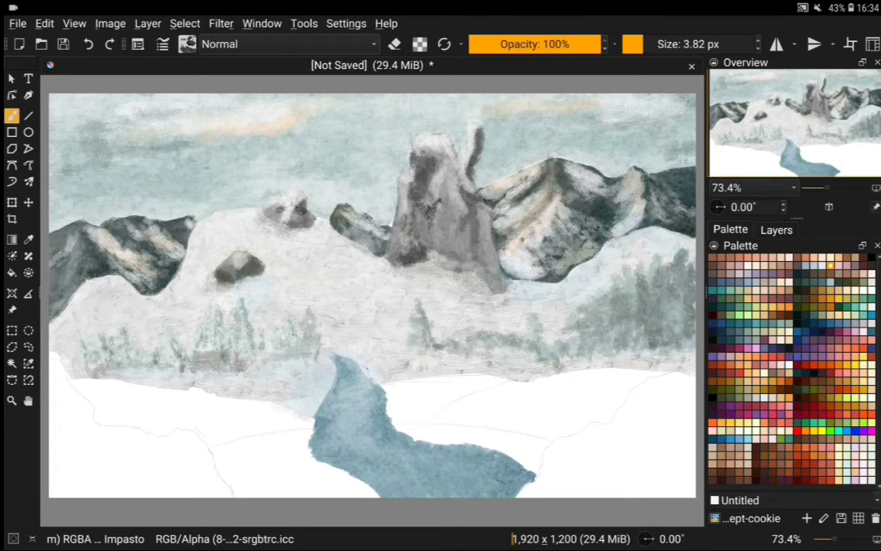
drag(363, 417, 415, 411)
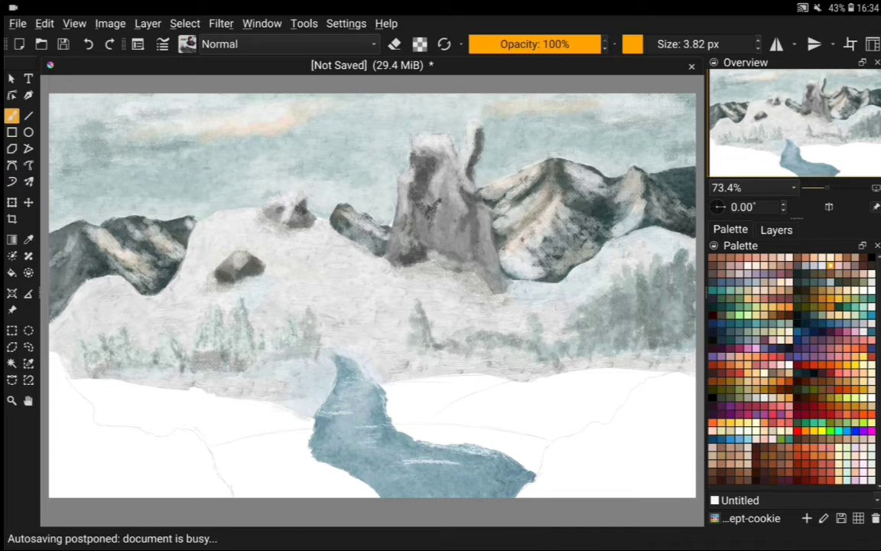
drag(288, 404, 306, 390)
drag(643, 44, 666, 44)
drag(404, 425, 474, 404)
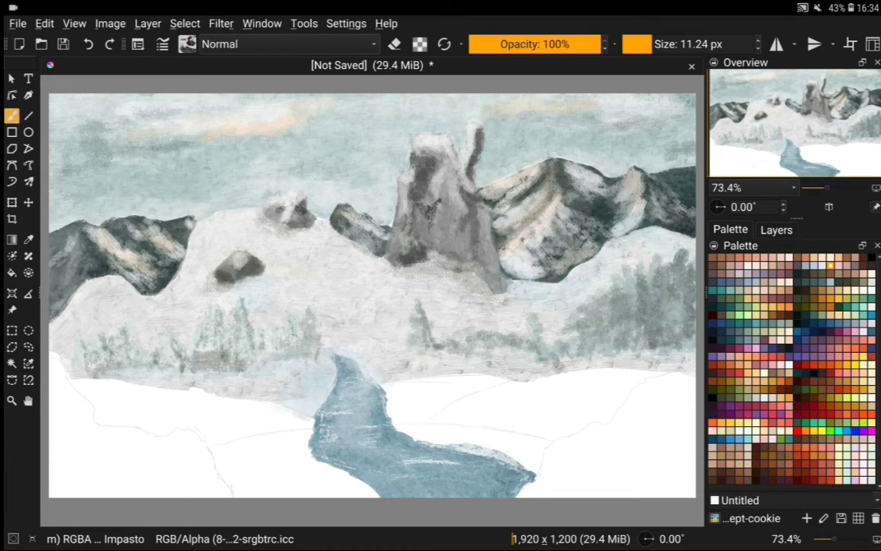
Shade the white snow on the river's right bank with soft blue-grey strokes.
mouse_move(360, 352)
mouse_down()
mouse_move(403, 403)
mouse_move(452, 379)
mouse_move(394, 392)
mouse_up()
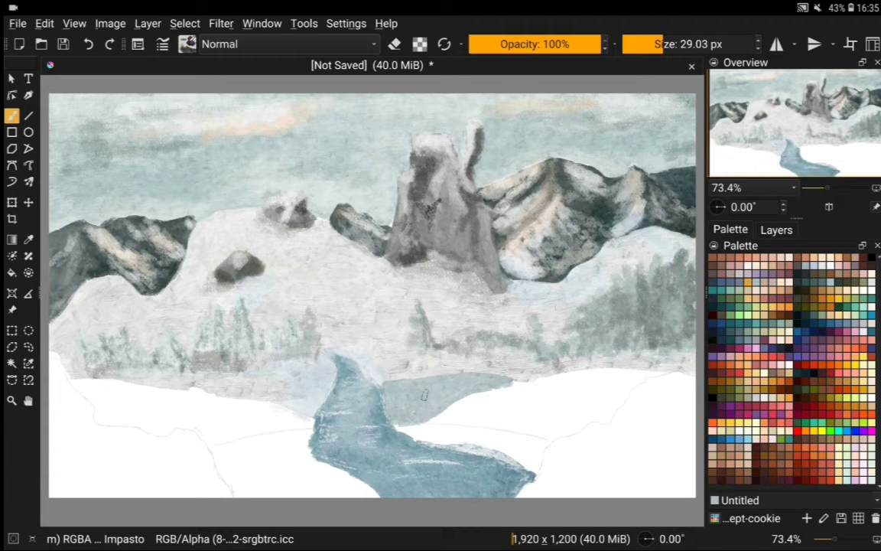
mouse_move(481, 388)
mouse_down()
mouse_move(616, 378)
mouse_move(575, 389)
mouse_up()
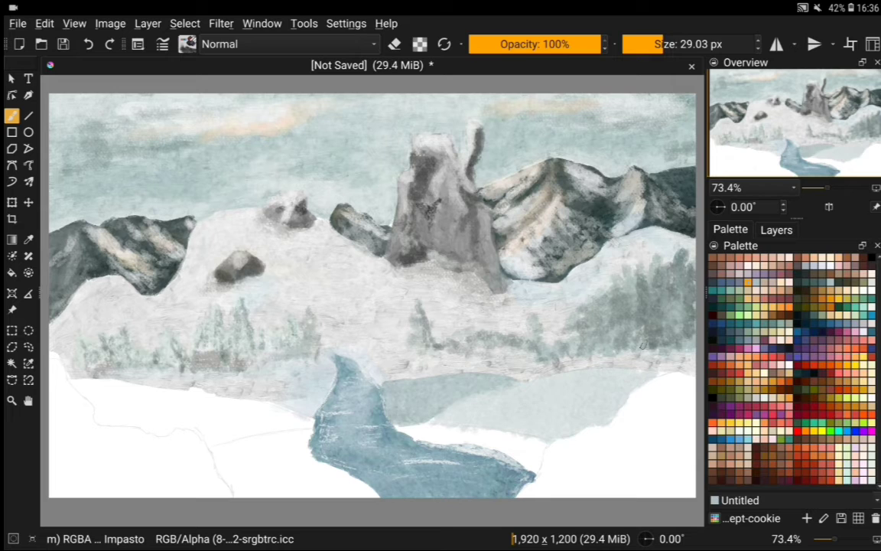
drag(635, 382, 551, 429)
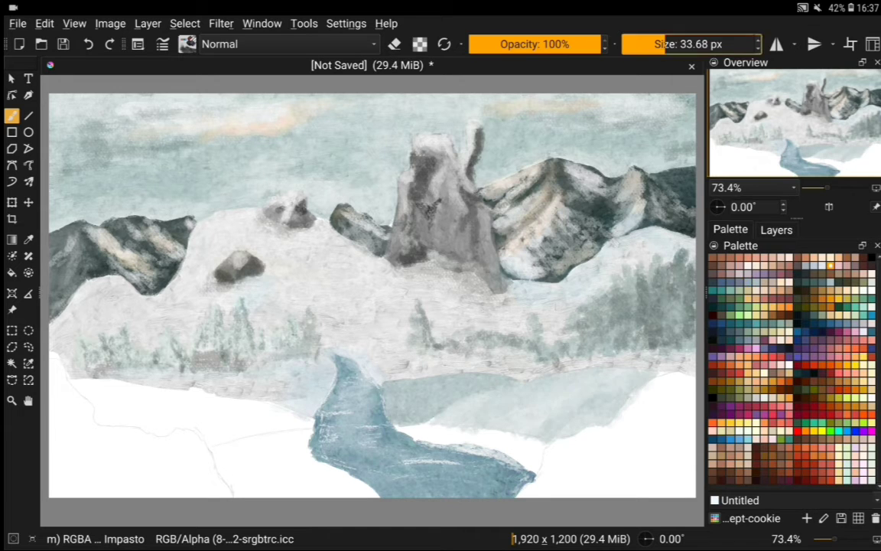
drag(527, 388, 470, 379)
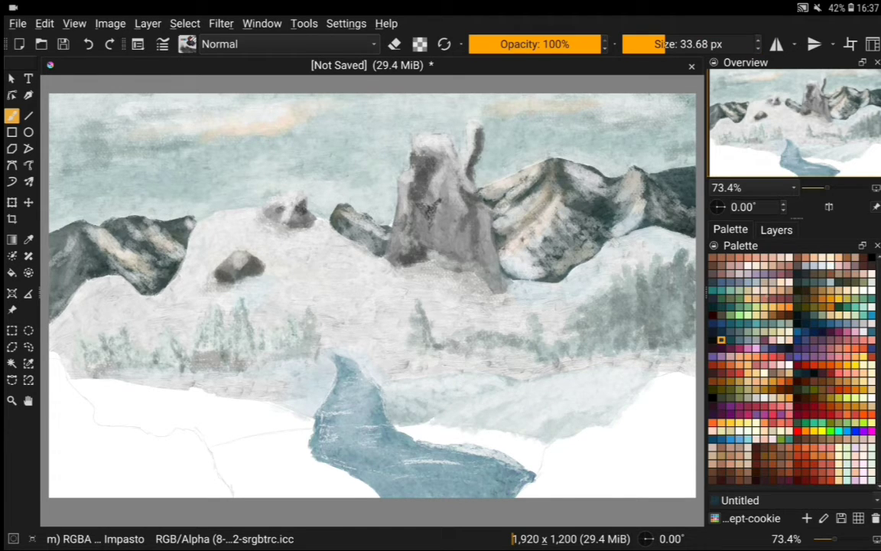
Lighten the river and snow slope, and shade the lower-left foreground snow blue-grey.
drag(322, 383, 463, 447)
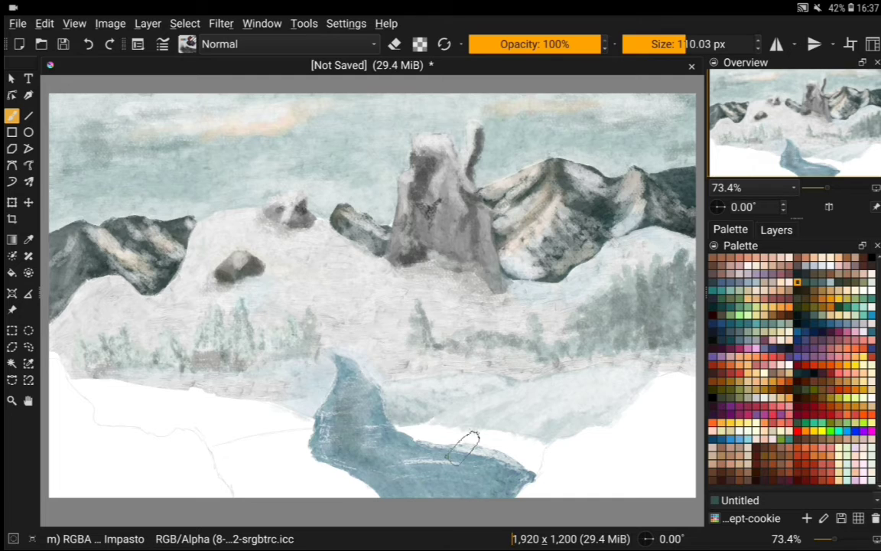
mouse_move(463, 447)
mouse_down()
mouse_move(590, 448)
mouse_move(659, 488)
mouse_move(604, 417)
mouse_move(566, 406)
mouse_up()
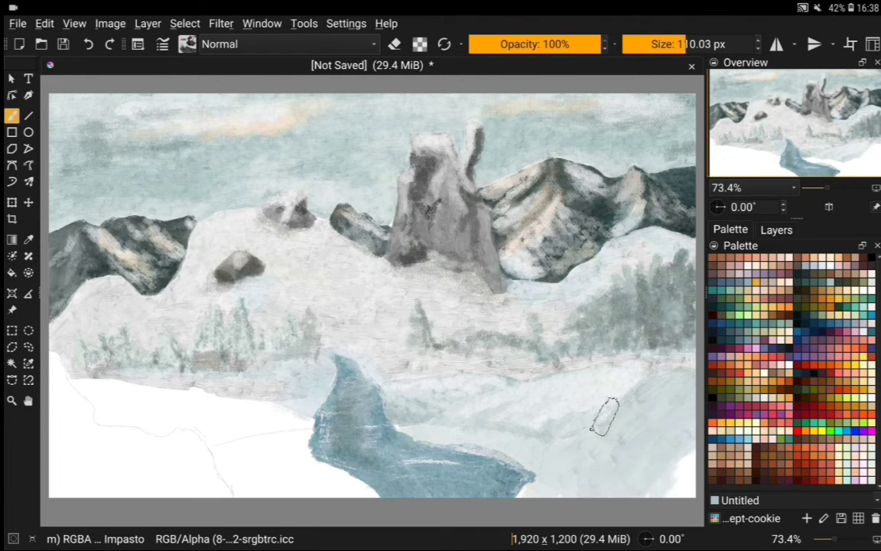
drag(344, 222, 290, 275)
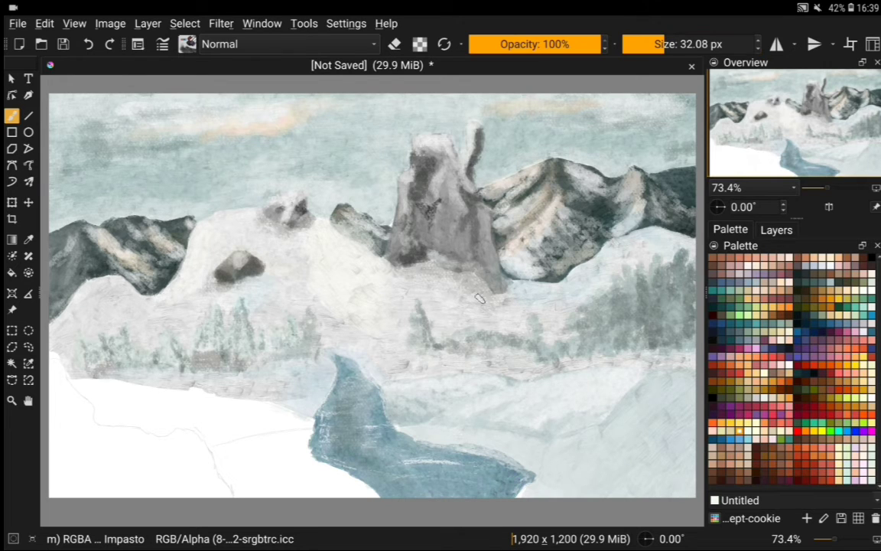
mouse_move(58, 329)
mouse_down()
mouse_move(76, 428)
mouse_move(184, 457)
mouse_move(215, 486)
mouse_move(186, 453)
mouse_move(213, 472)
mouse_move(305, 492)
mouse_up()
With a smaller brush, paint blue-grey over the remaining white snow patch at lower left.
key(bracketleft)
key(bracketleft)
key(bracketleft)
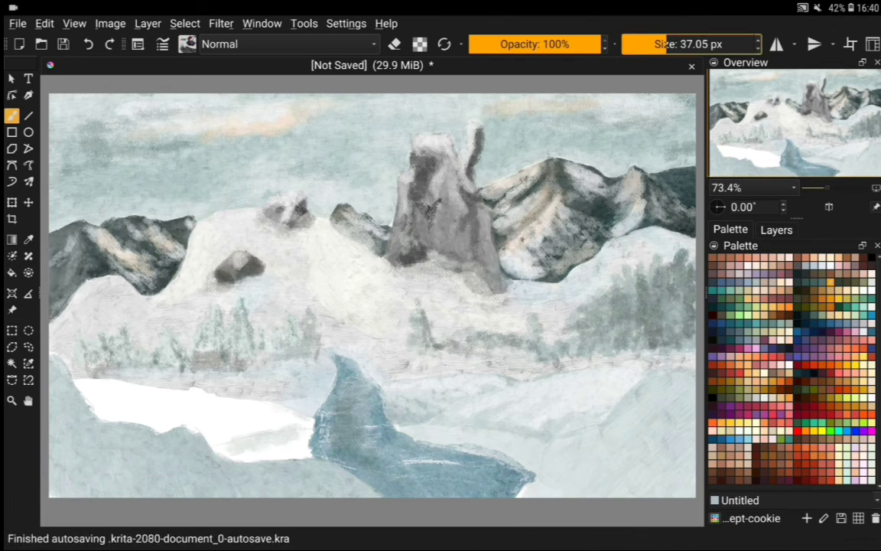
drag(239, 413, 283, 387)
drag(191, 413, 248, 406)
mouse_move(77, 383)
mouse_down()
mouse_move(92, 402)
mouse_move(114, 406)
mouse_up()
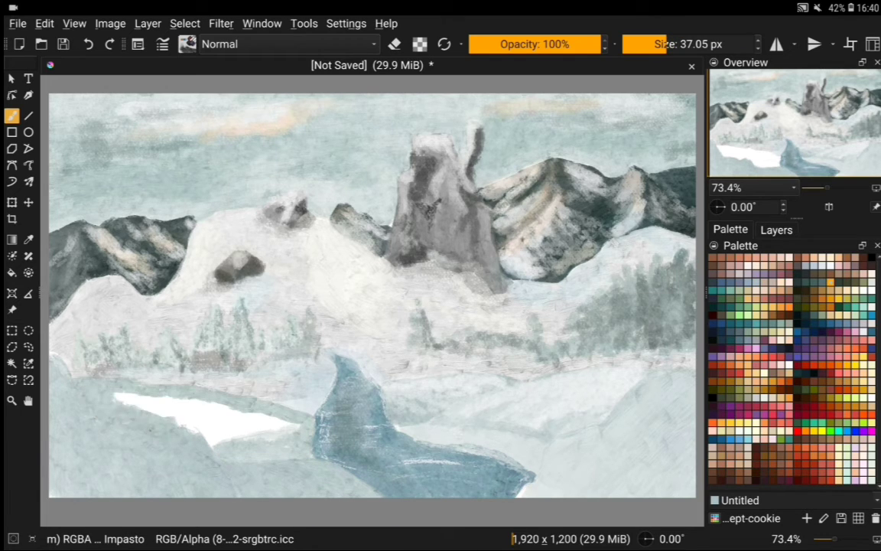
mouse_move(205, 415)
mouse_down()
mouse_move(290, 420)
mouse_move(172, 413)
mouse_move(115, 398)
mouse_up()
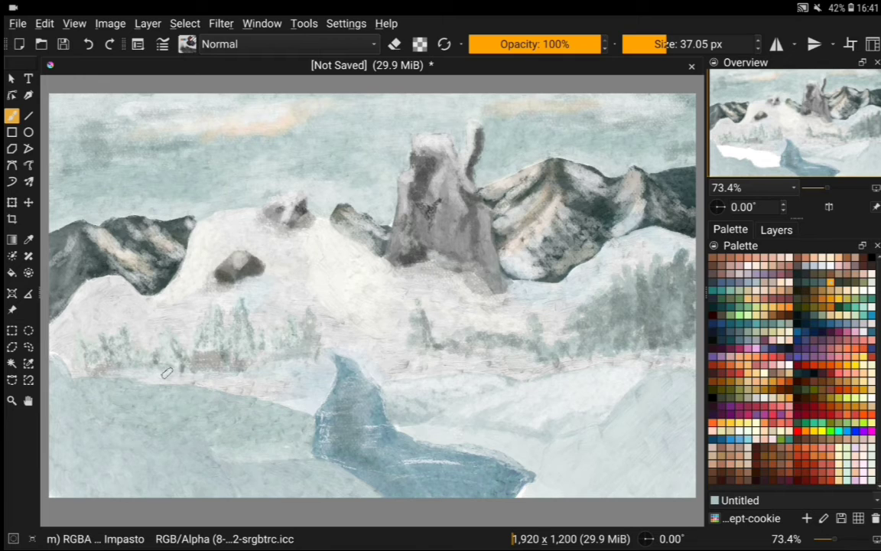
With a larger brush, add darker shading across the lower-left and lower-right snowfields.
key(bracketright)
drag(280, 417, 81, 386)
drag(466, 440, 619, 409)
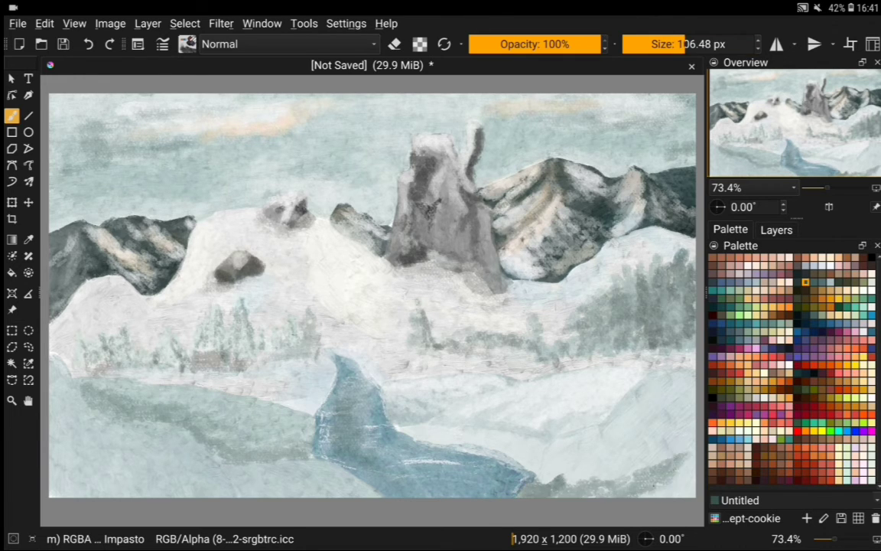
mouse_move(498, 443)
mouse_down()
mouse_move(624, 382)
mouse_move(624, 356)
mouse_up()
drag(536, 417, 623, 325)
Add more dark strokes to the lower snowfields, then undo the last two strokes.
drag(635, 399, 597, 399)
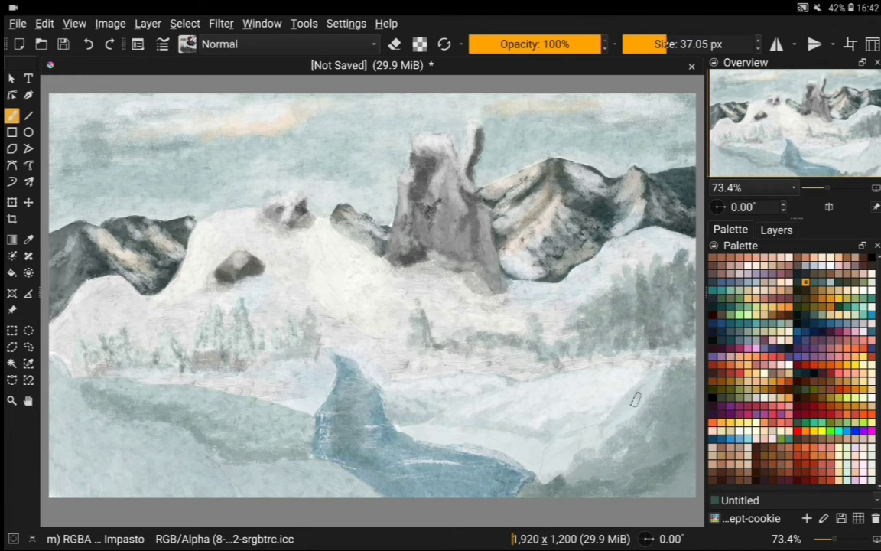
drag(528, 448, 620, 433)
click(753, 273)
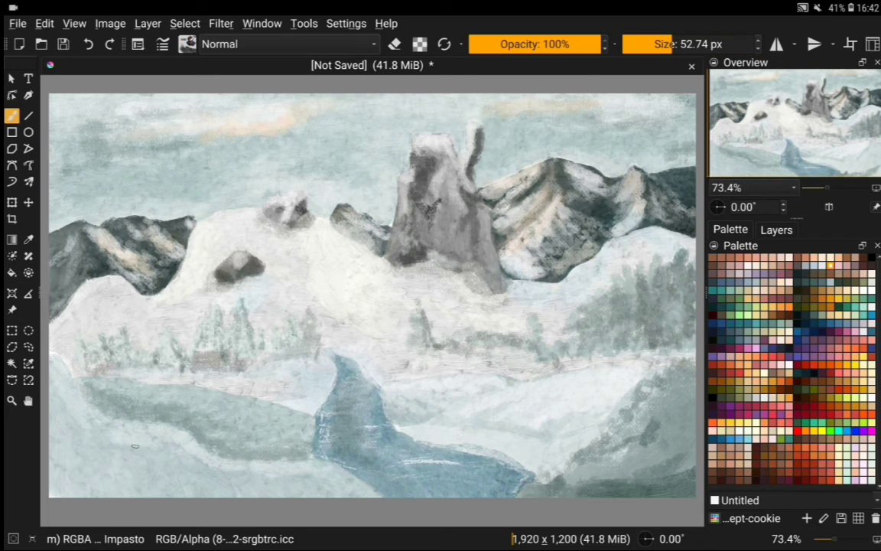
drag(69, 382, 253, 487)
key(ctrl+z)
key(ctrl+z)
key(ctrl+z)
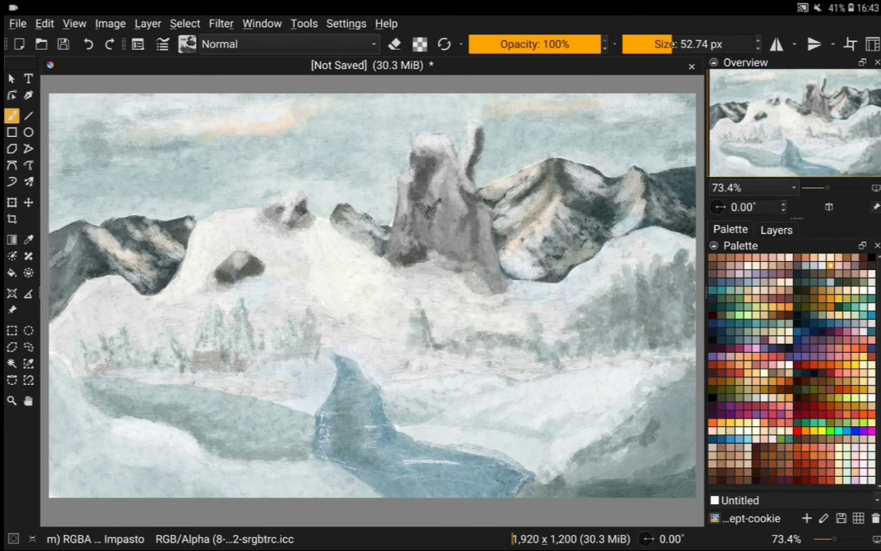
key(ctrl+z)
key(ctrl+z)
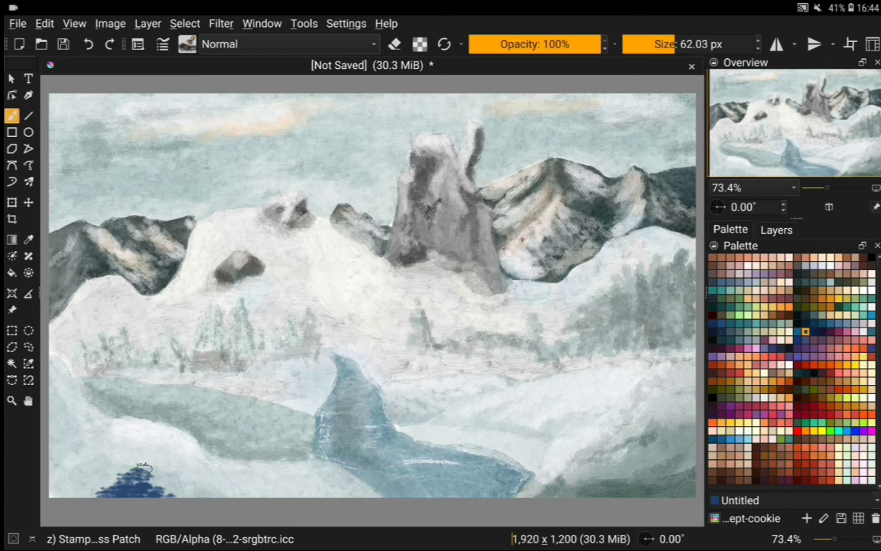
Stamp a dark blue pine at lower left, softening it with paler blue at 66% opacity.
drag(134, 467, 137, 379)
drag(119, 344, 103, 448)
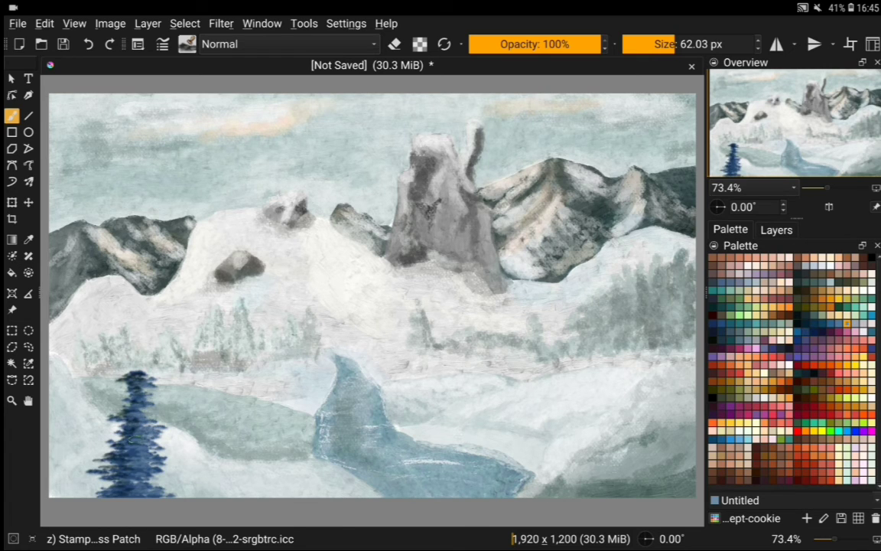
click(556, 43)
click(813, 283)
drag(119, 367, 115, 386)
drag(126, 336, 161, 394)
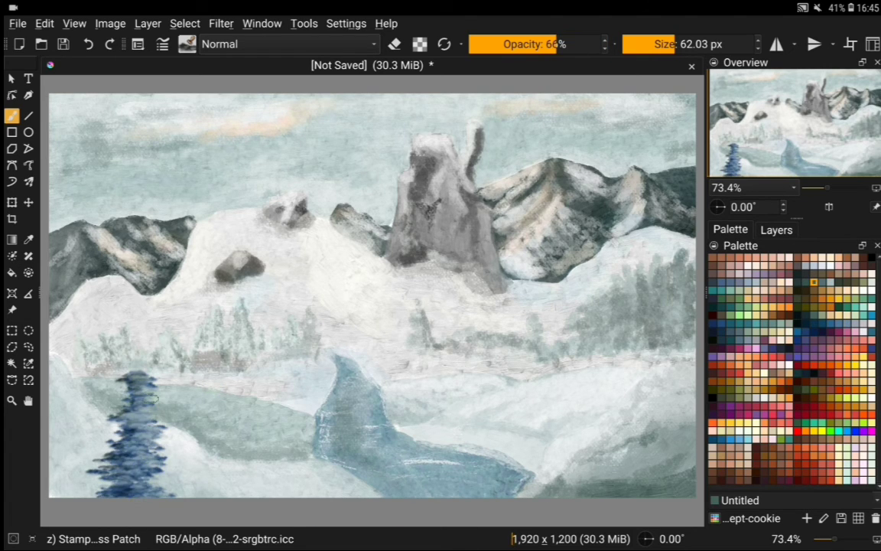
Stamp more pines beside the first tree in a darker blue.
click(805, 332)
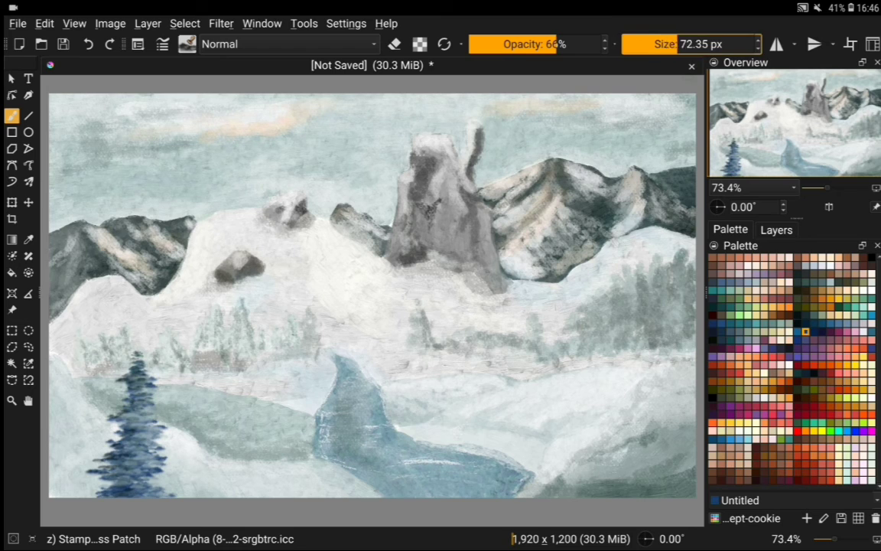
drag(100, 360, 69, 444)
drag(84, 375, 192, 475)
drag(156, 360, 191, 444)
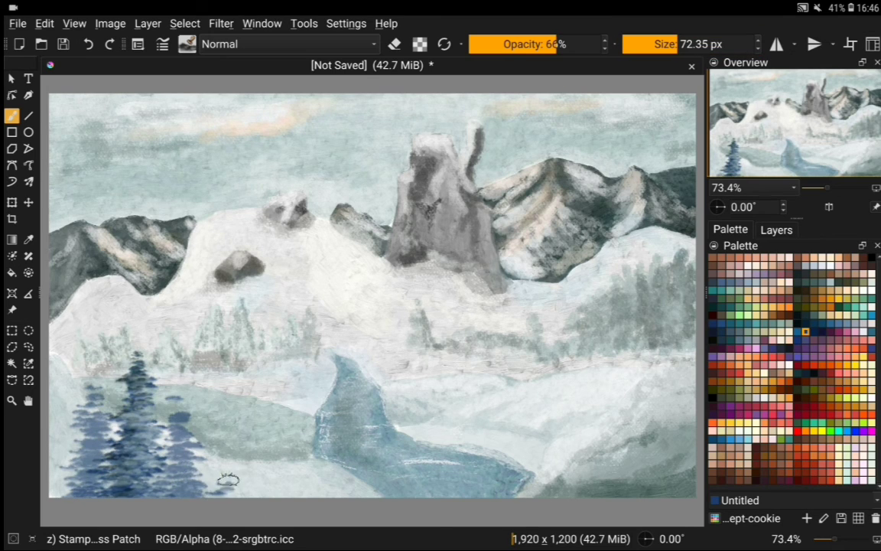
mouse_move(203, 386)
mouse_down()
mouse_move(229, 447)
mouse_move(245, 448)
mouse_up()
mouse_move(77, 375)
mouse_down()
mouse_move(157, 436)
mouse_move(203, 444)
mouse_up()
Add darker blue pines across the lower left, filling gaps in the cluster.
click(798, 315)
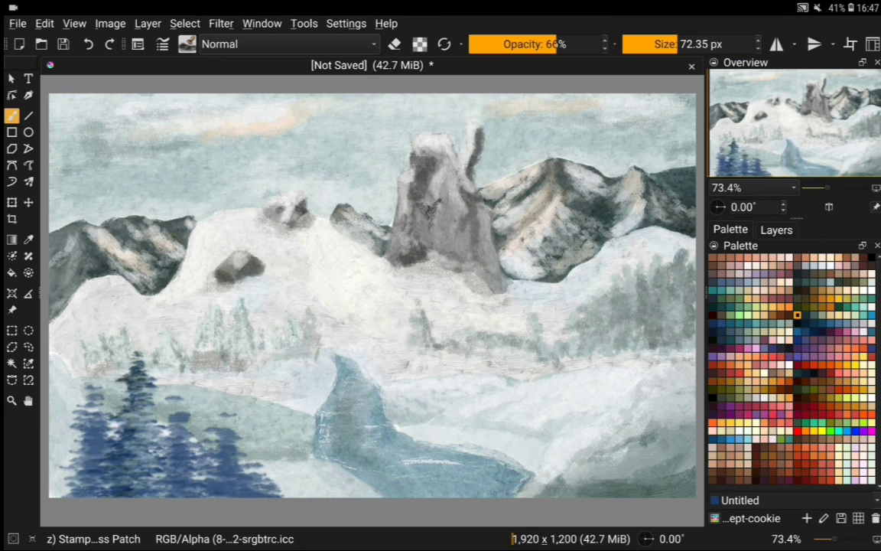
drag(138, 397, 207, 447)
drag(57, 421, 111, 447)
drag(172, 424, 241, 448)
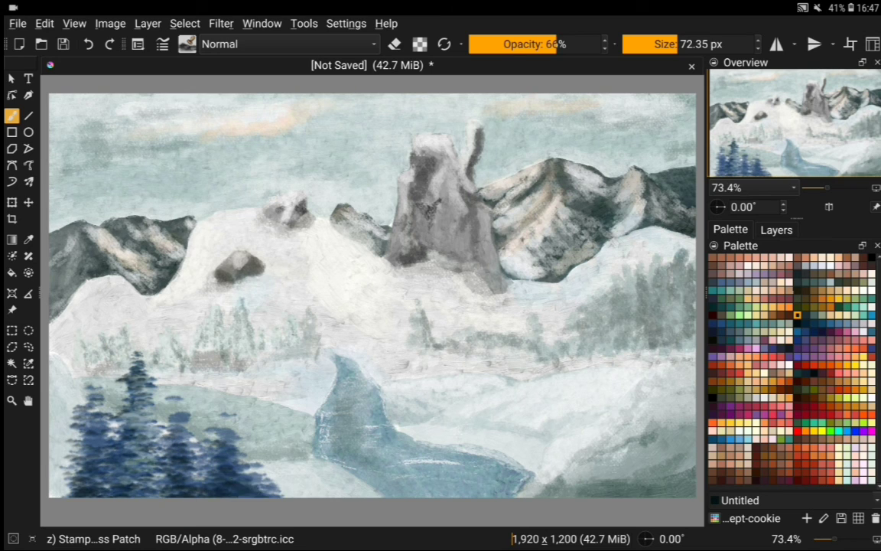
drag(77, 371, 111, 417)
drag(187, 405, 237, 447)
With the Stamp Herbals brush, dot small dark bushes across the snow and riverbanks.
click(568, 394)
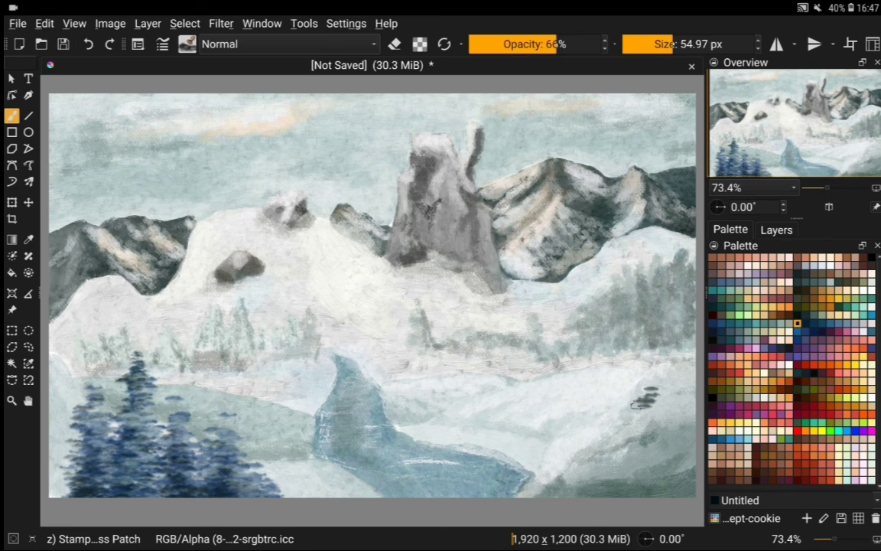
click(524, 395)
click(646, 396)
click(274, 382)
click(497, 444)
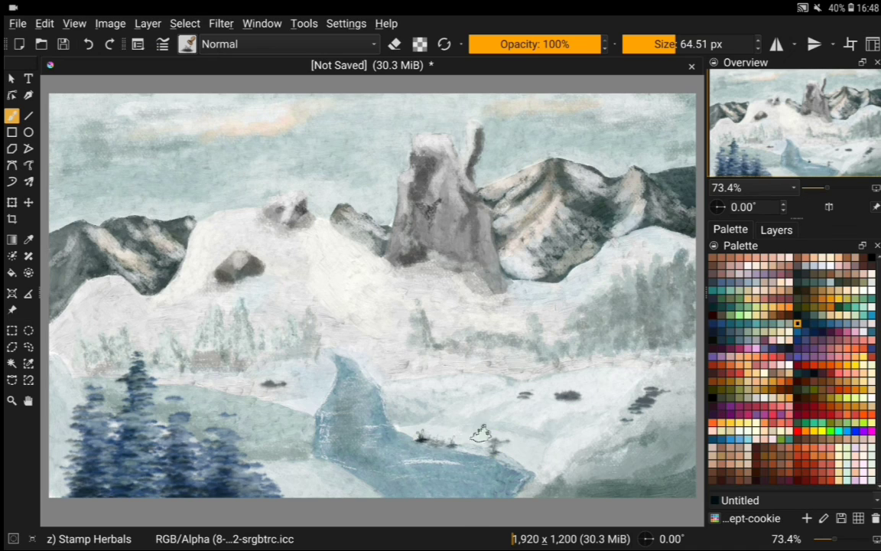